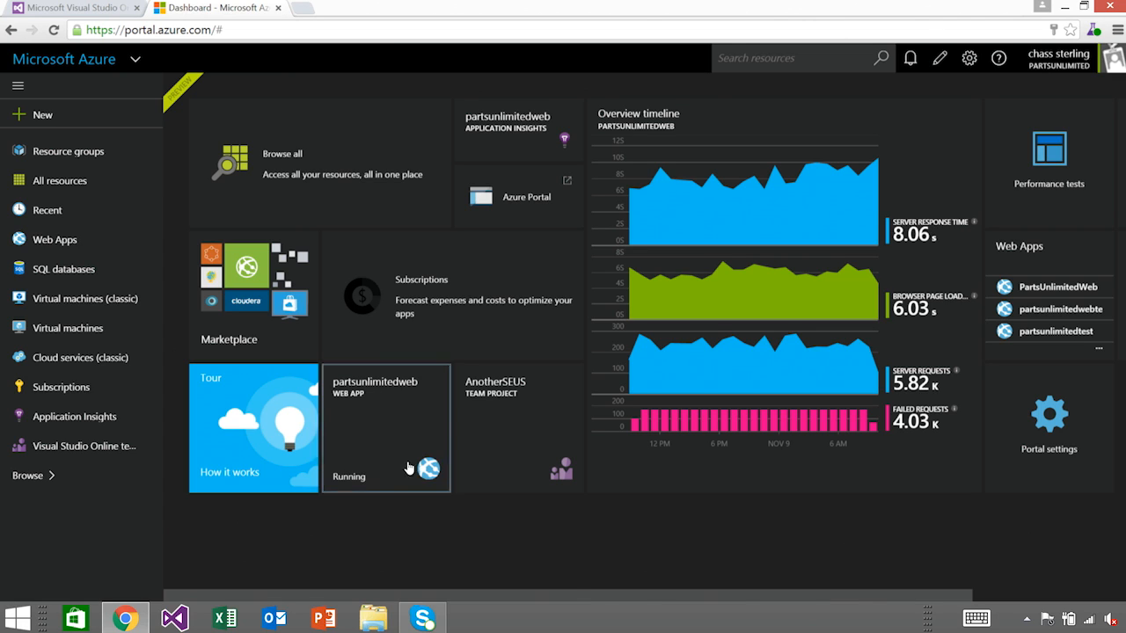
Start a new performance test from the tools of the partsunlimitedweb web app.
{"action": "left_click", "coordinate": [407, 431]}
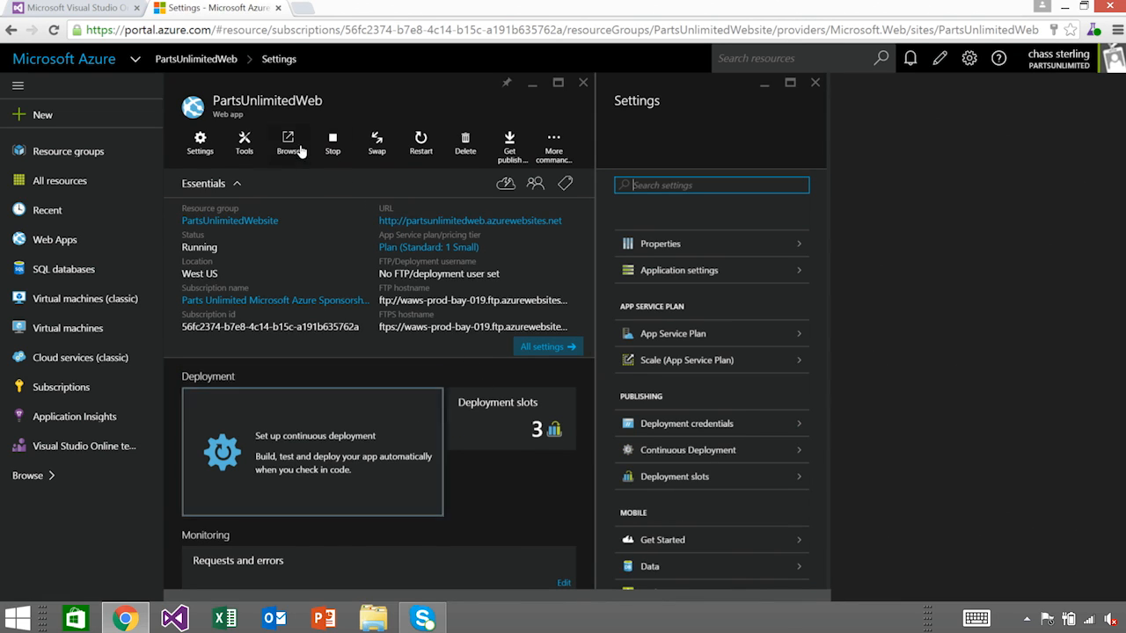
{"action": "left_click", "coordinate": [242, 148]}
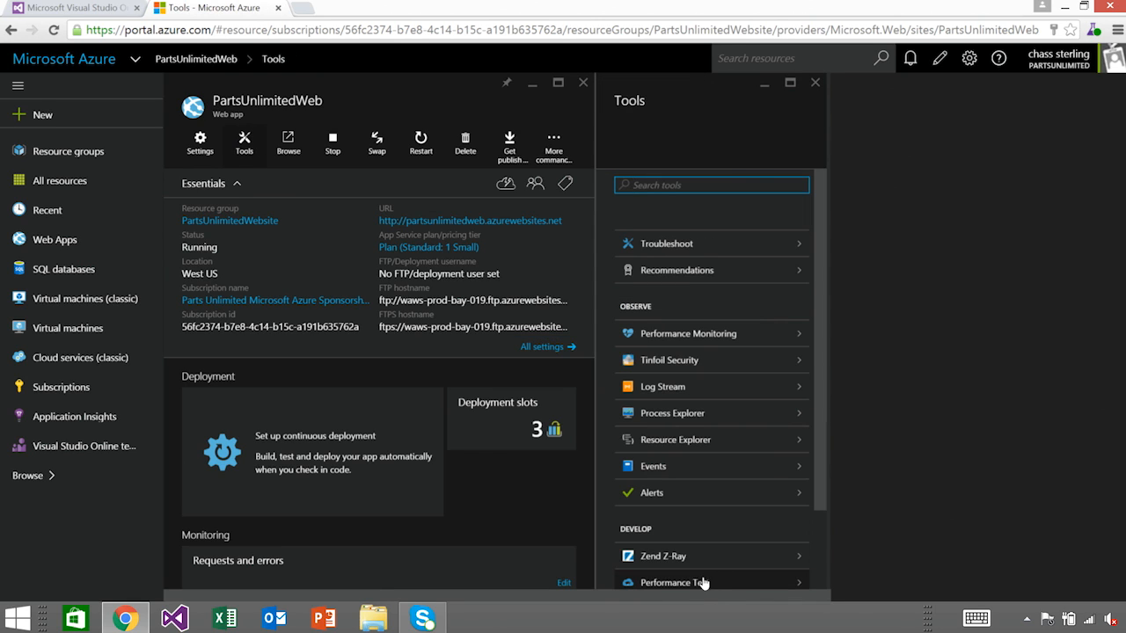
{"action": "left_click", "coordinate": [694, 583]}
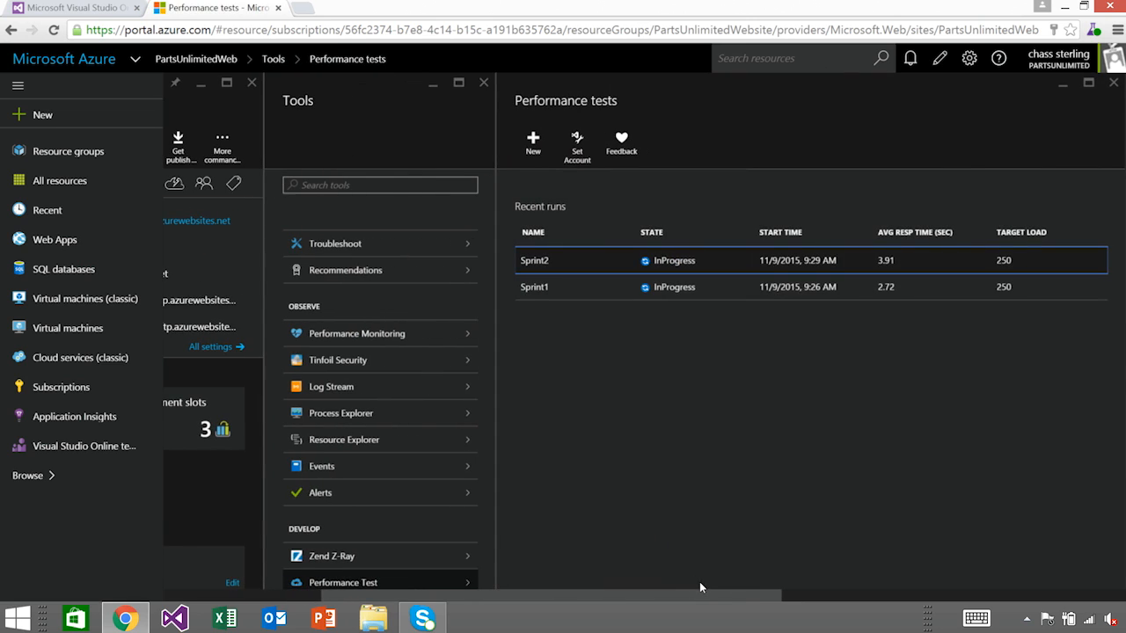
{"action": "left_click", "coordinate": [533, 143]}
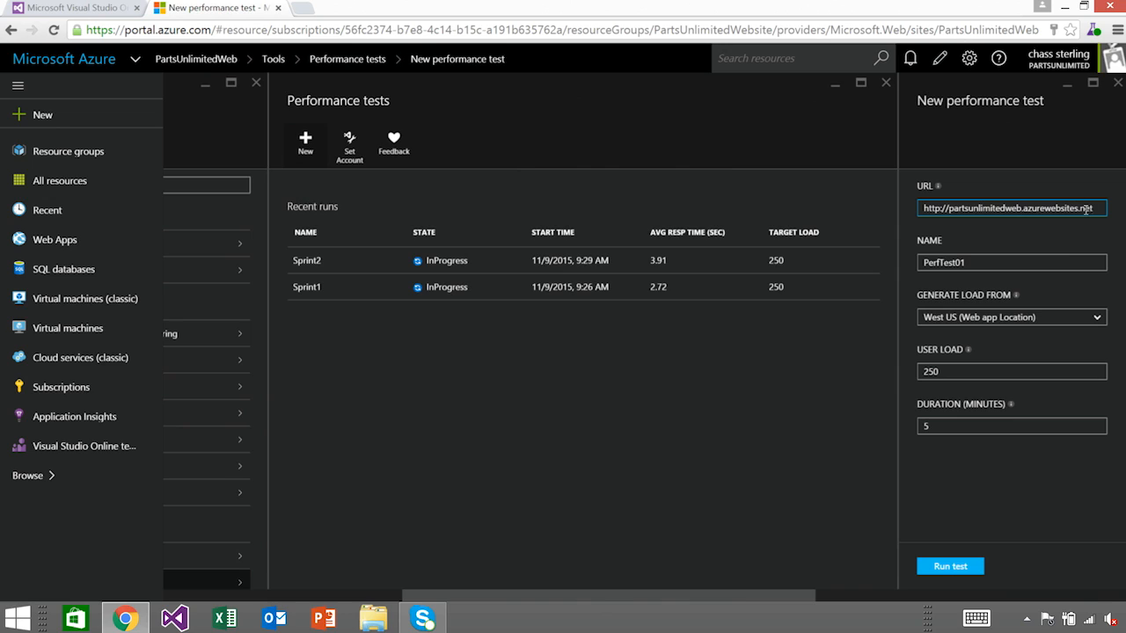
Append /home to the new performance test's URL and name the test Sprint3.
{"action": "left_click_drag", "start_coordinate": [1094, 208], "coordinate": [886, 215]}
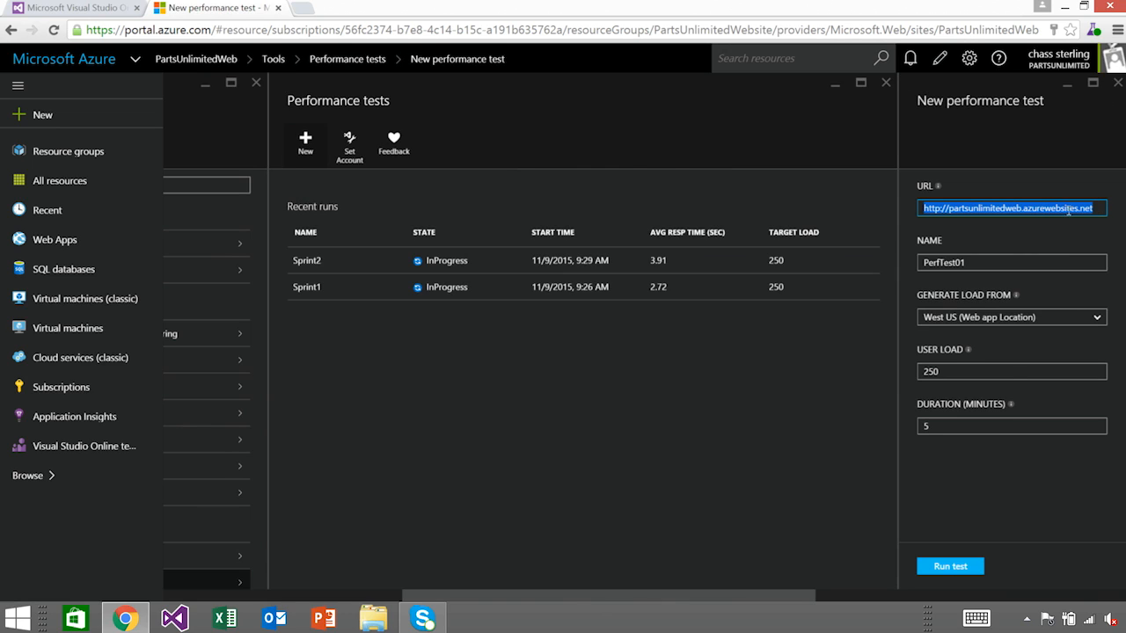
{"action": "left_click", "coordinate": [1100, 211]}
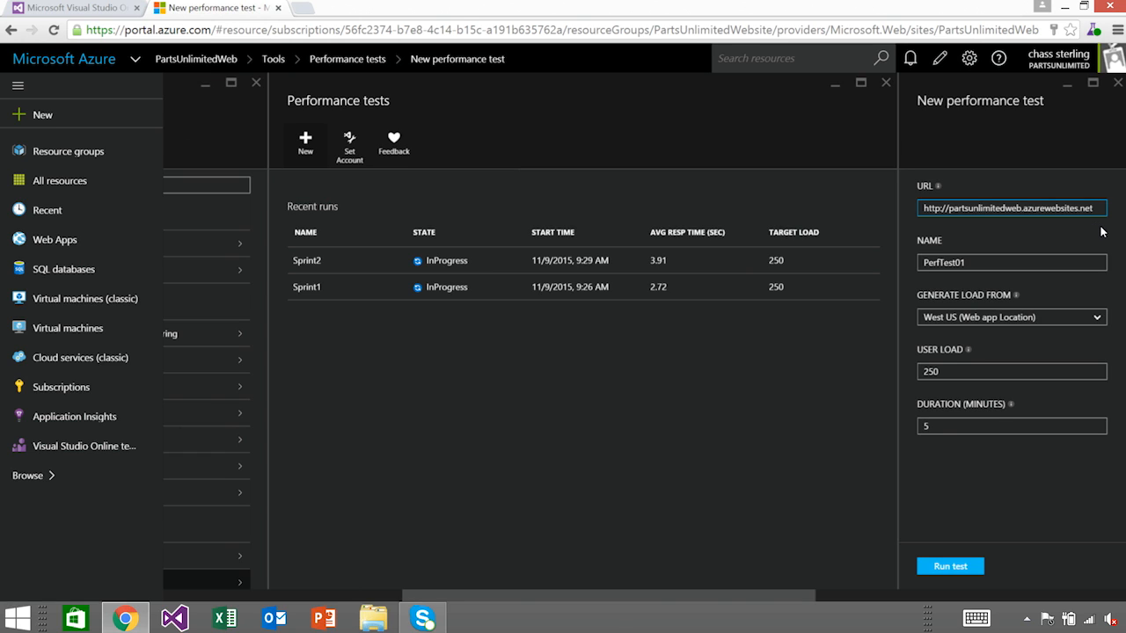
{"action": "type", "text": "/home"}
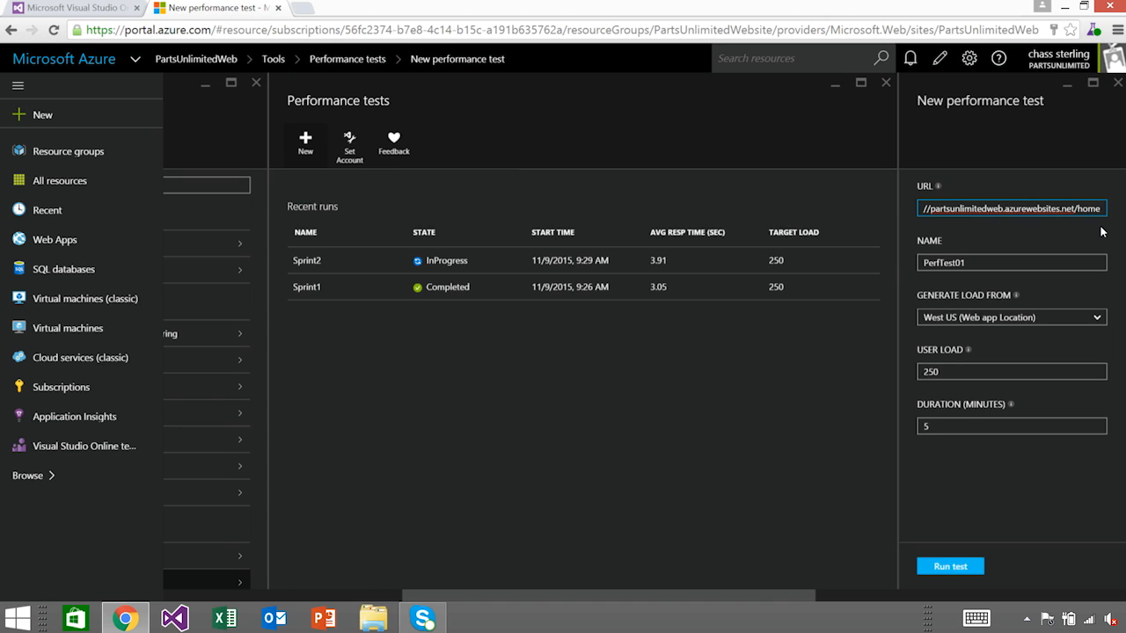
{"action": "key", "text": "Tab"}
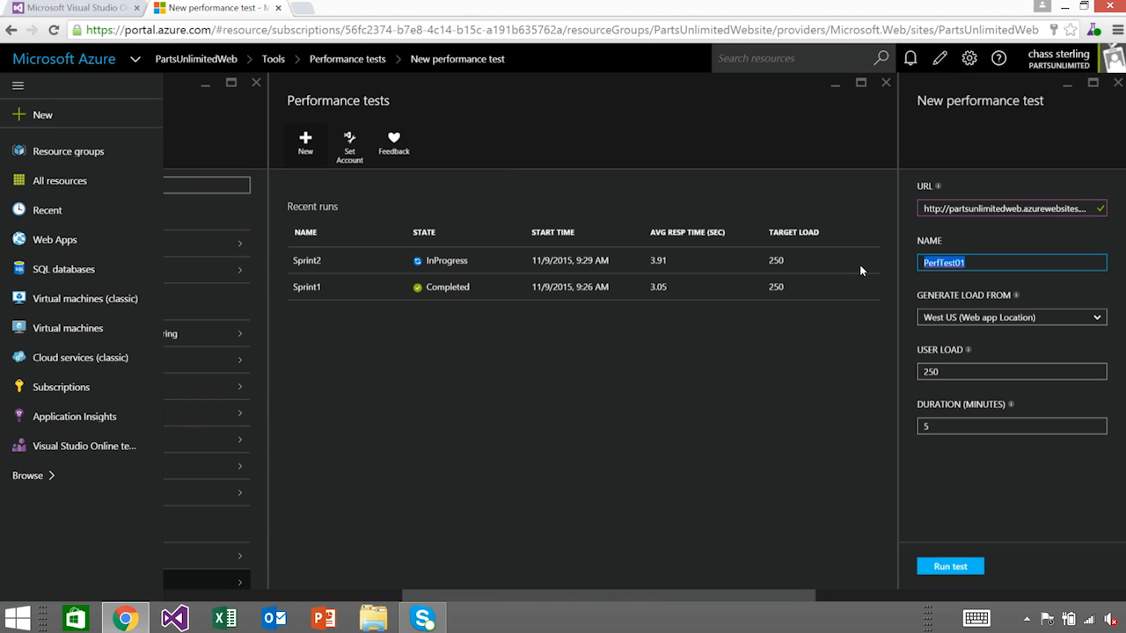
{"action": "type", "text": "Sprint3"}
Generate the Sprint3 load from East US 2 and run the test, keeping the default user load and duration.
{"action": "left_click", "coordinate": [1094, 322]}
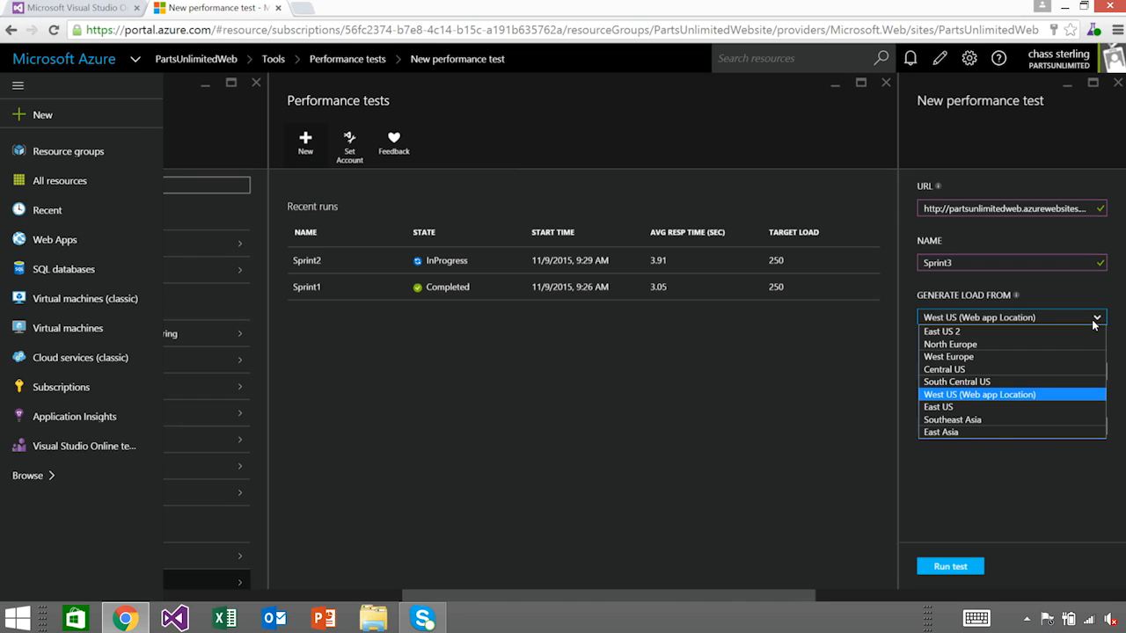
{"action": "left_click", "coordinate": [980, 334]}
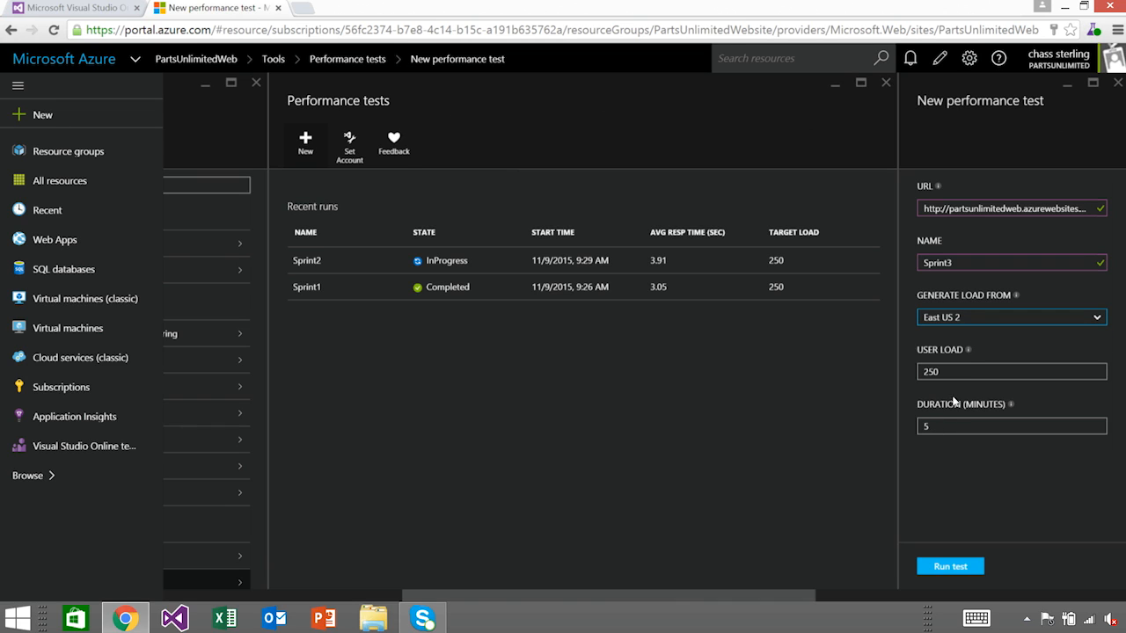
{"action": "left_click", "coordinate": [948, 371]}
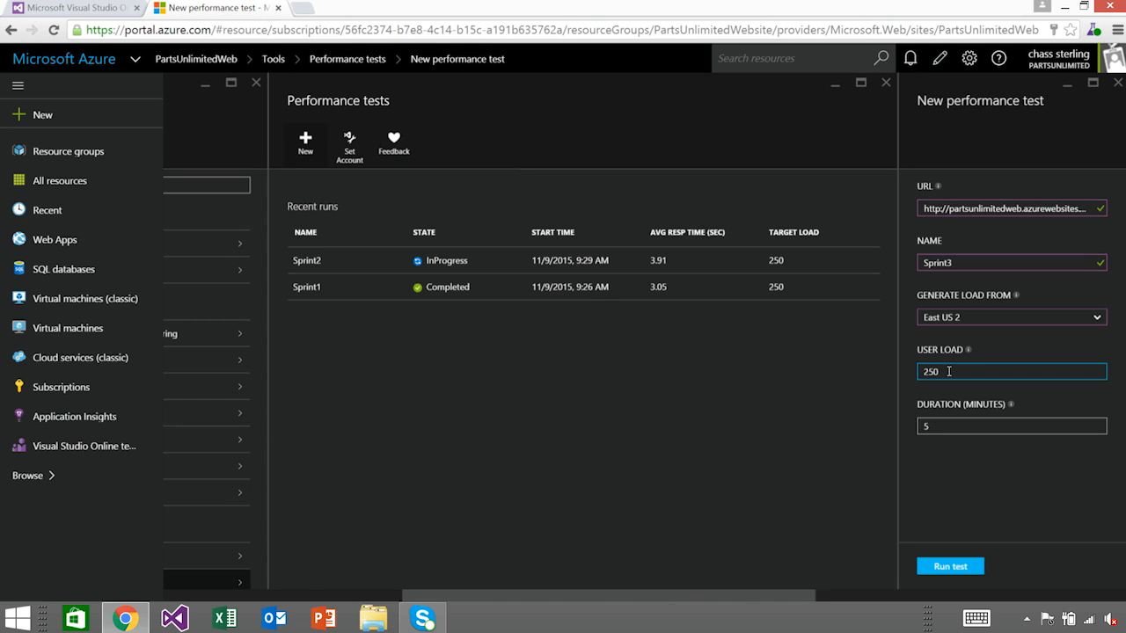
{"action": "left_click", "coordinate": [959, 428]}
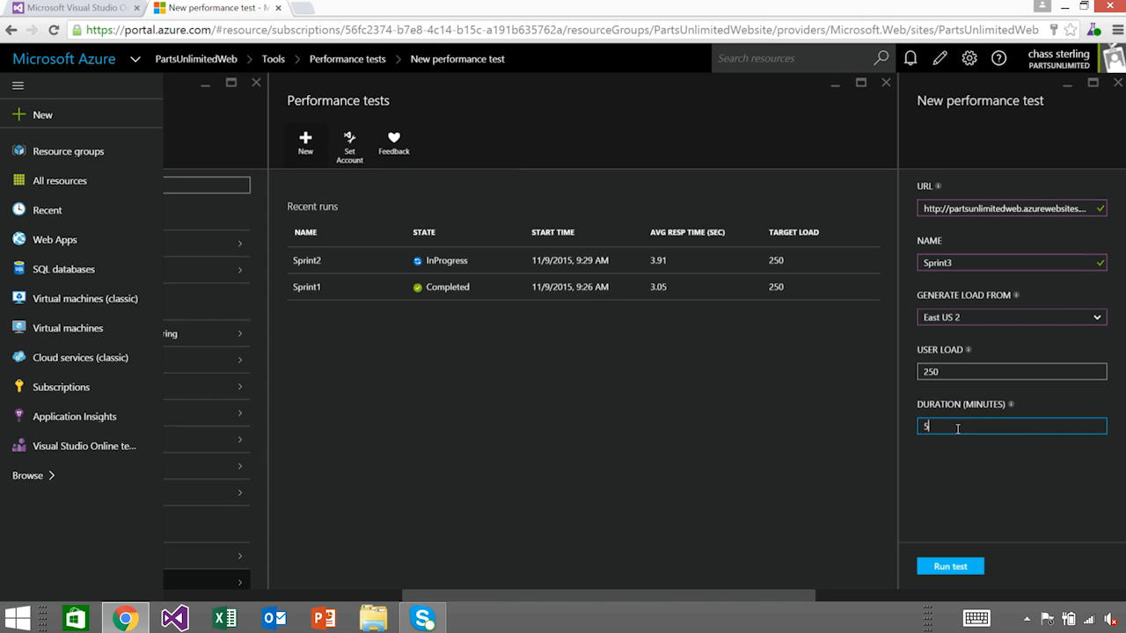
{"action": "left_click", "coordinate": [948, 566]}
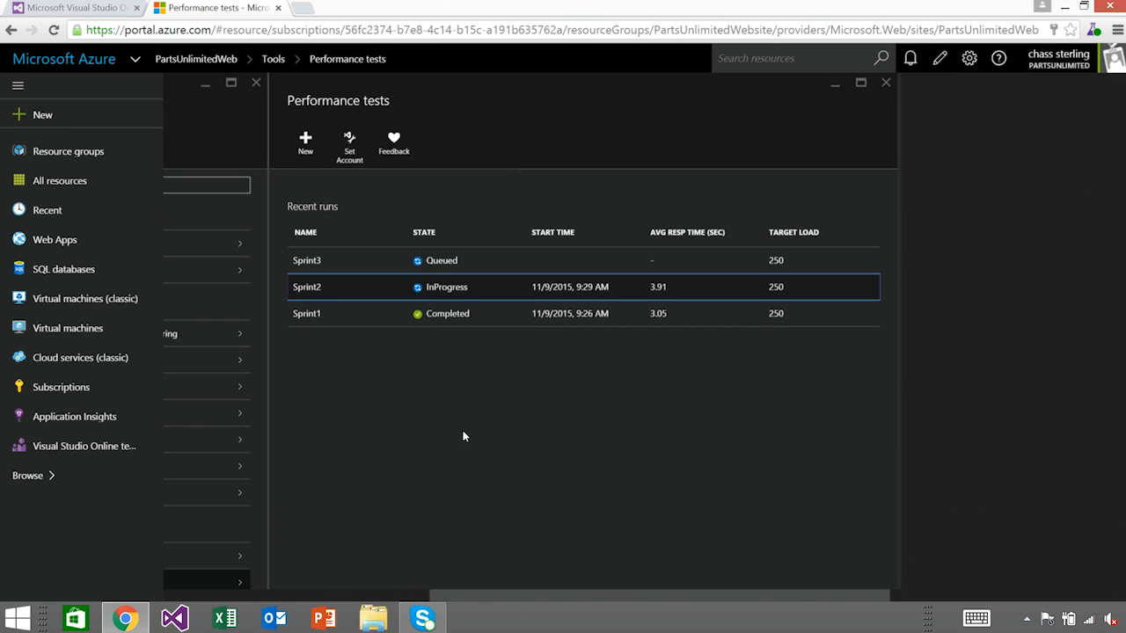
Examine the Sprint3, Sprint2 and Sprint1 runs, including the request results and performance under load.
{"action": "left_click", "coordinate": [448, 261]}
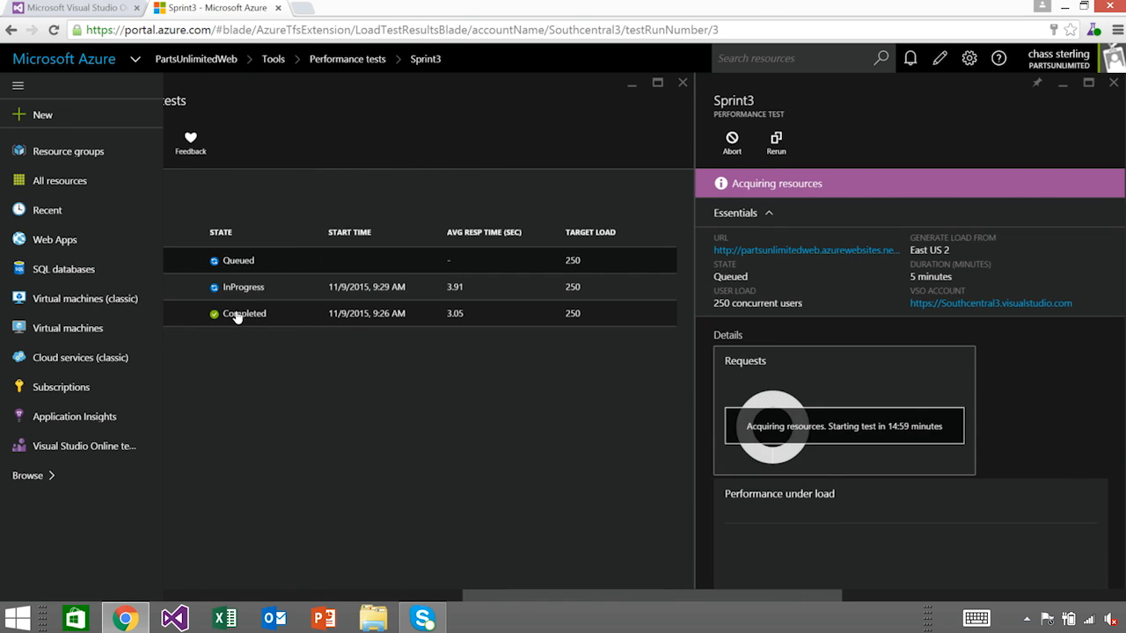
{"action": "left_click", "coordinate": [261, 294]}
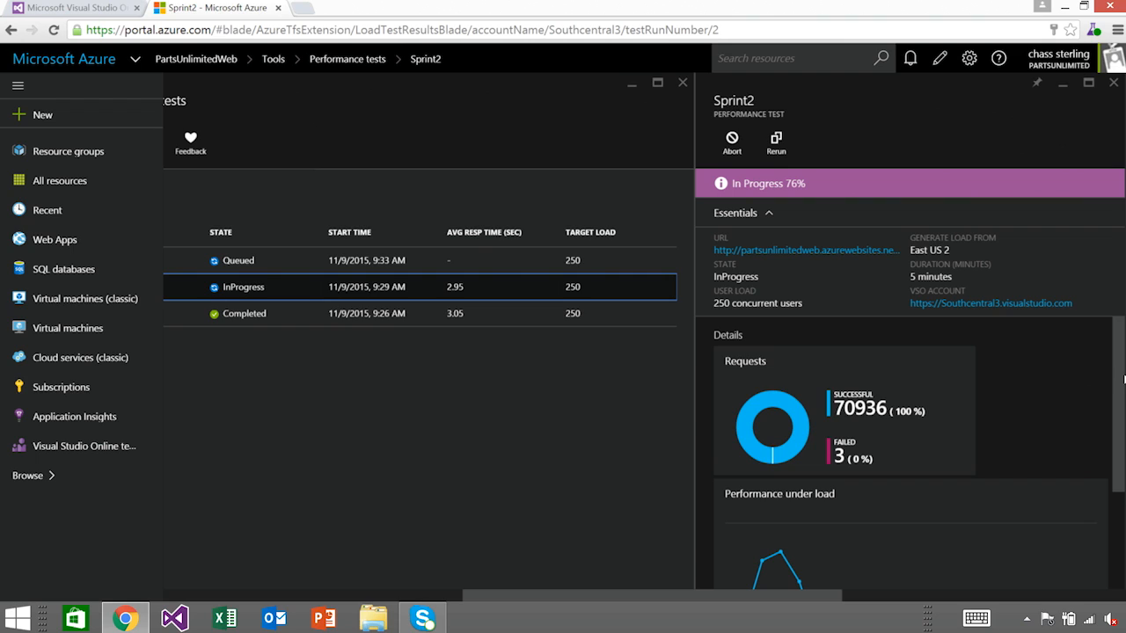
{"action": "left_click", "coordinate": [851, 452]}
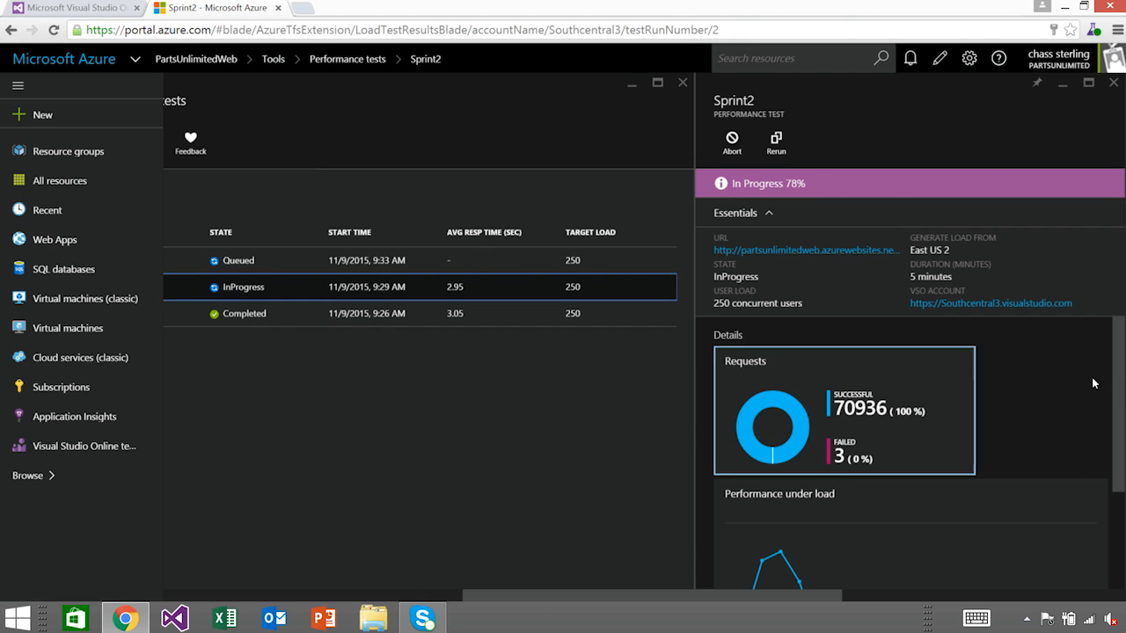
{"action": "left_click_drag", "start_coordinate": [1119, 373], "coordinate": [1121, 477]}
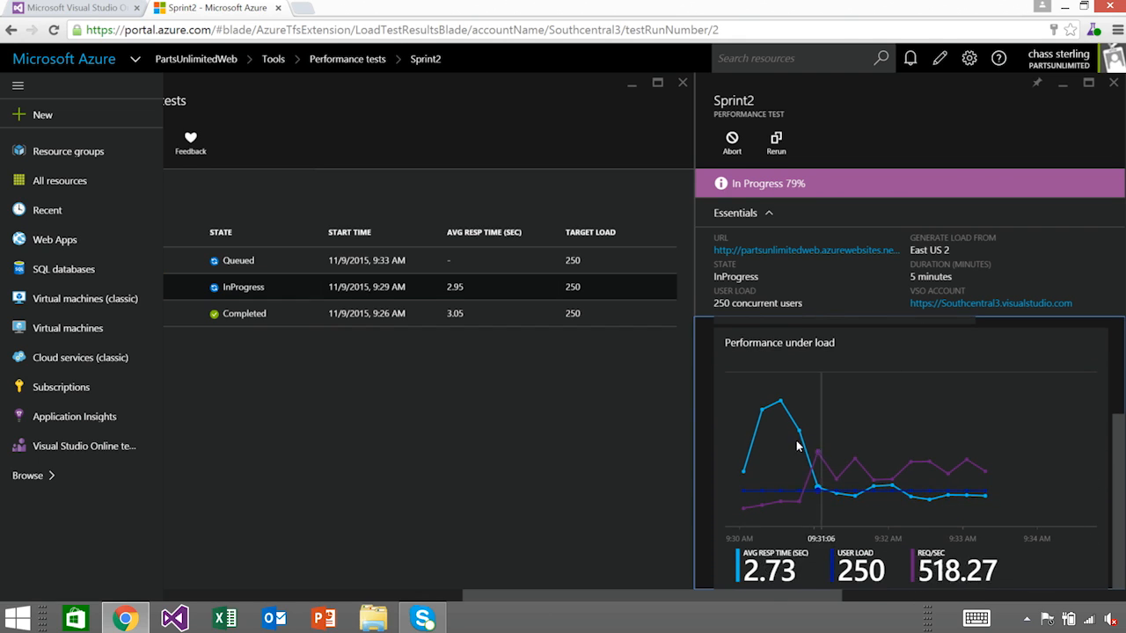
{"action": "mouse_move", "coordinate": [761, 490]}
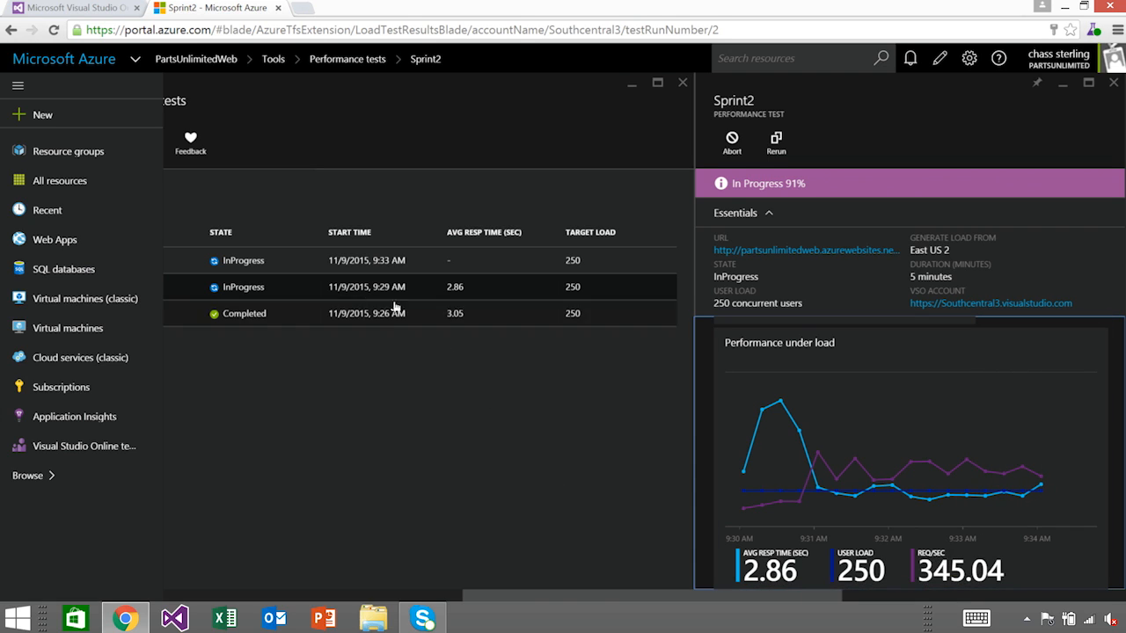
{"action": "left_click", "coordinate": [355, 260]}
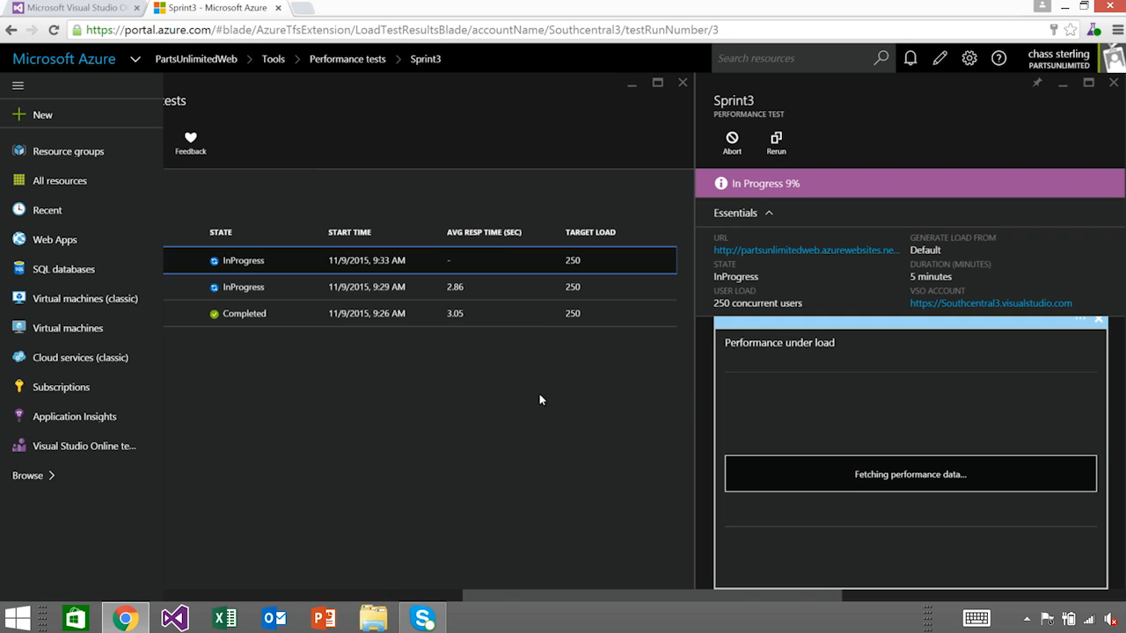
{"action": "left_click", "coordinate": [356, 318]}
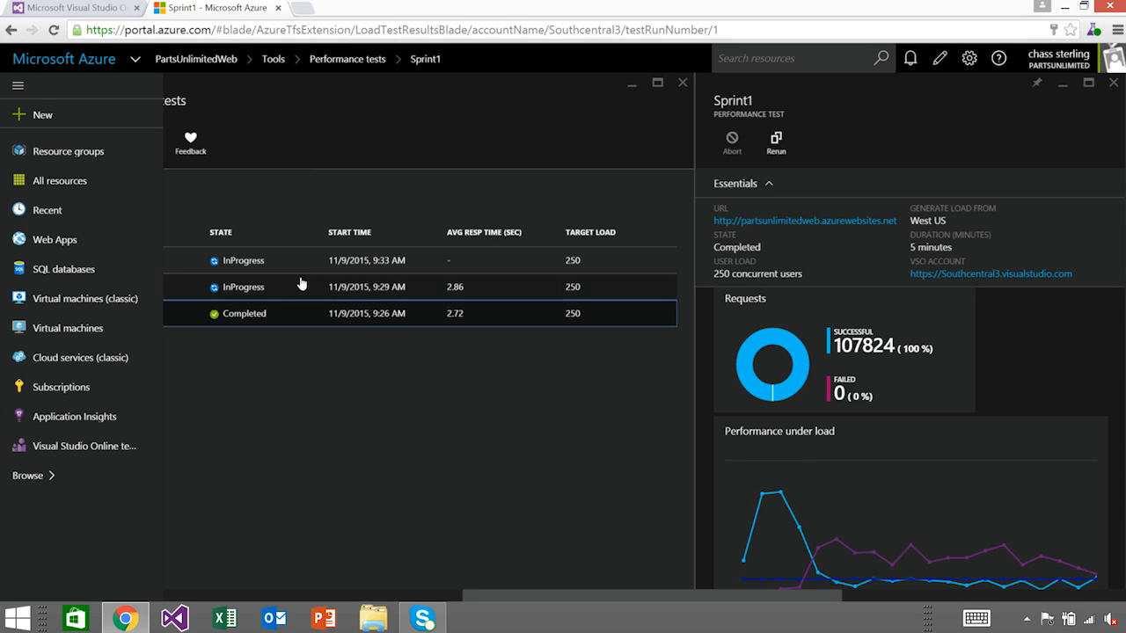
Switch to Visual Studio Online and add a Cloud-based Web Performance Test step to the WWAwesomeCI build definition.
{"action": "left_click", "coordinate": [58, 8]}
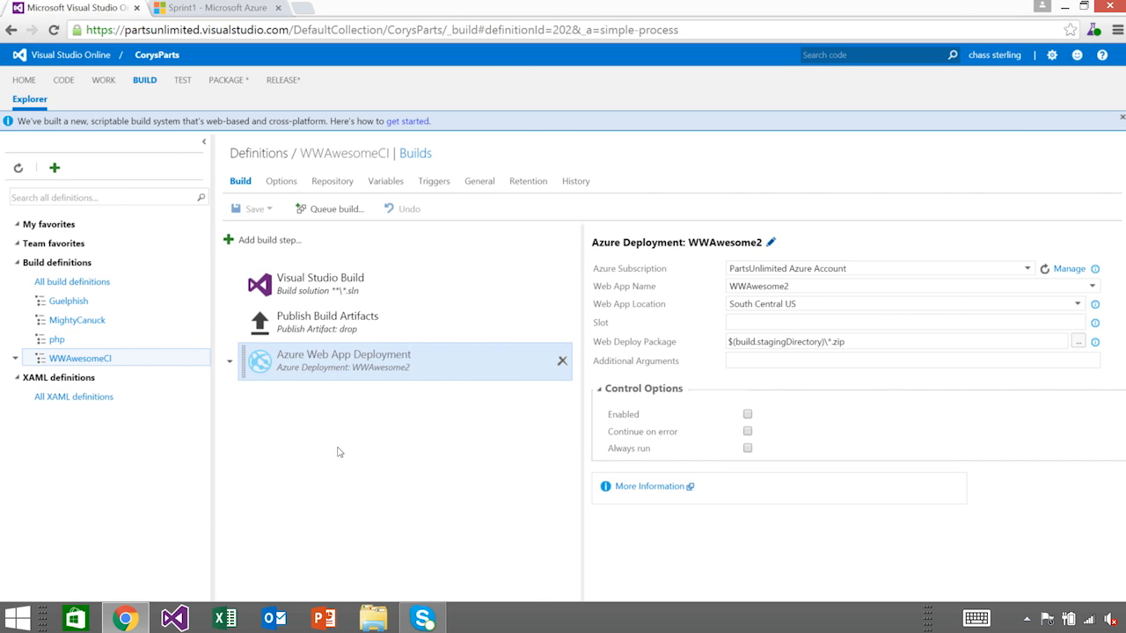
{"action": "left_click", "coordinate": [272, 240]}
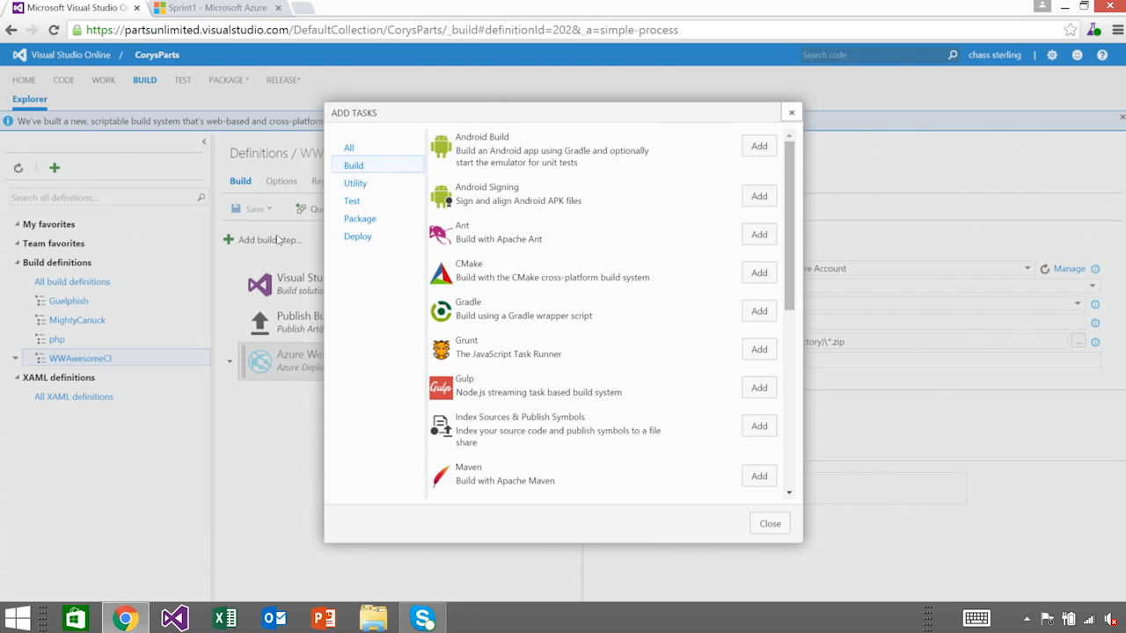
{"action": "left_click", "coordinate": [355, 201]}
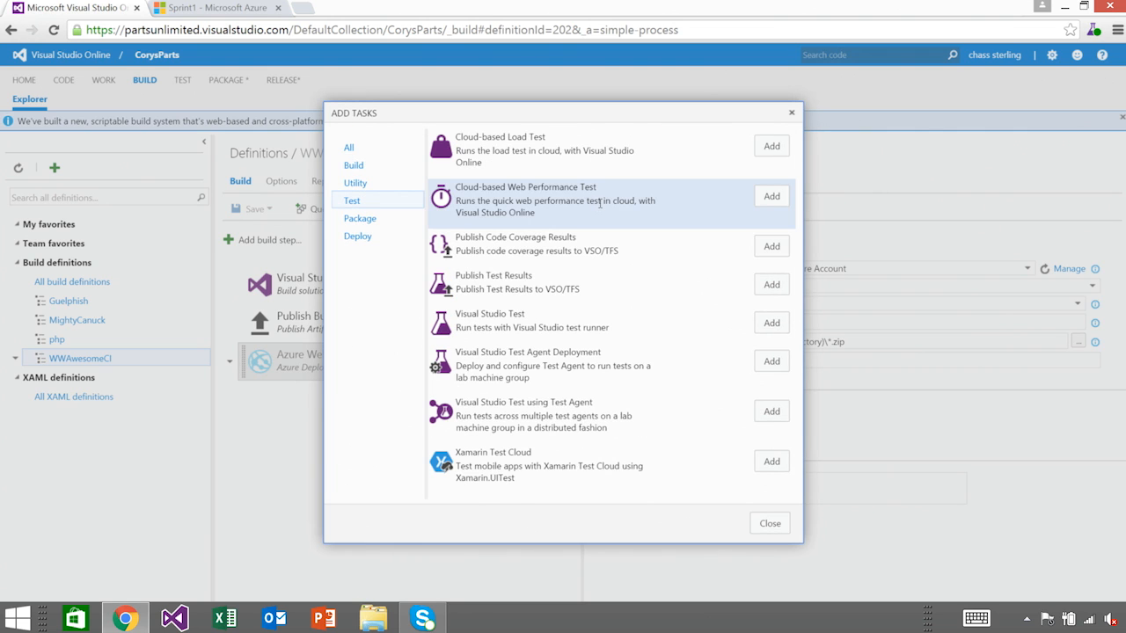
{"action": "left_click", "coordinate": [772, 197]}
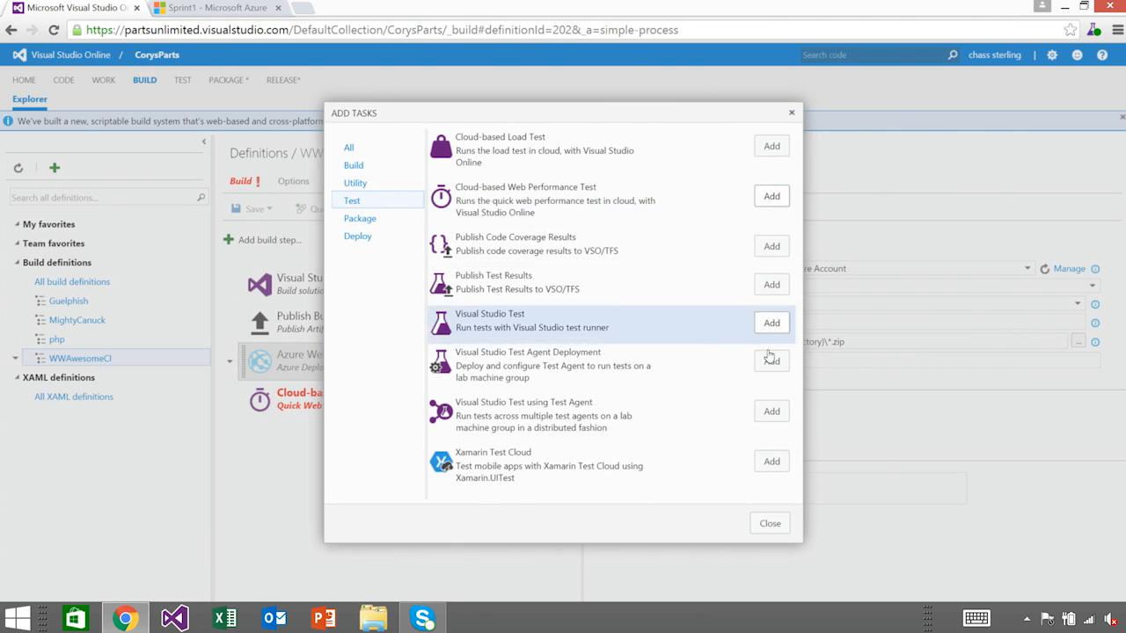
{"action": "left_click", "coordinate": [768, 524]}
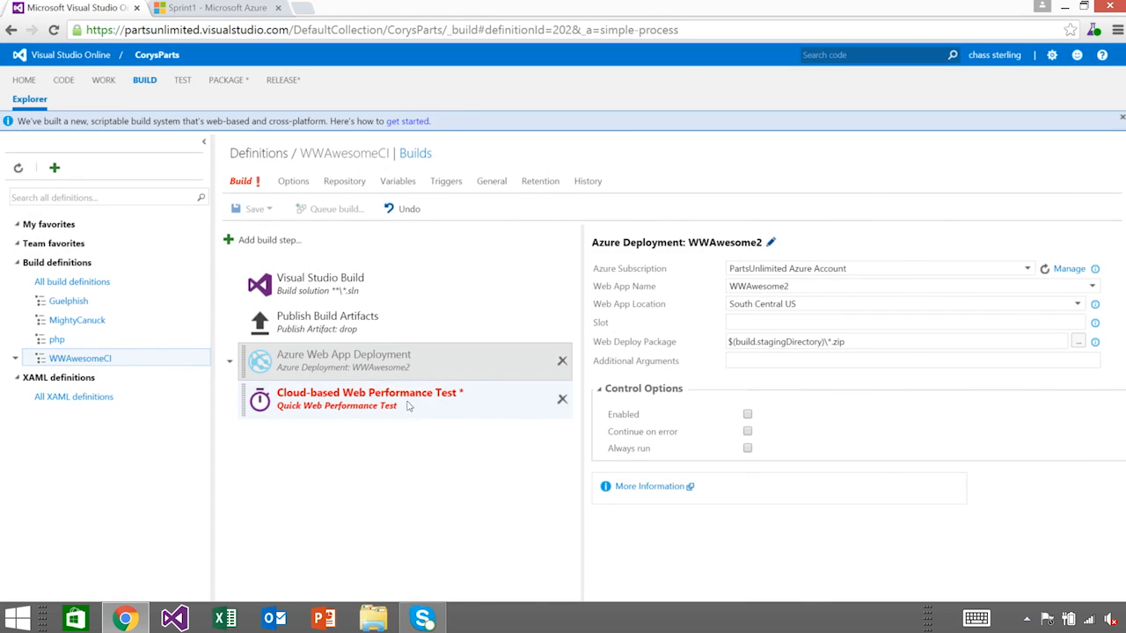
Set the web performance test step's registered connection to PartsUnlimited Visual Studio Online.
{"action": "left_click", "coordinate": [515, 385]}
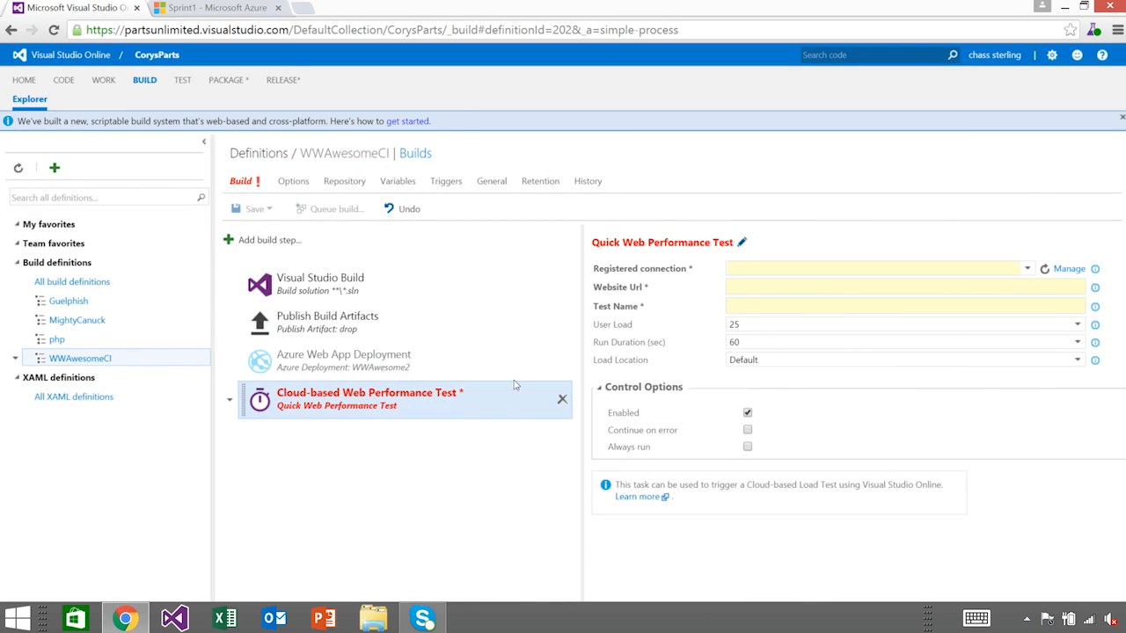
{"action": "left_click", "coordinate": [1029, 270]}
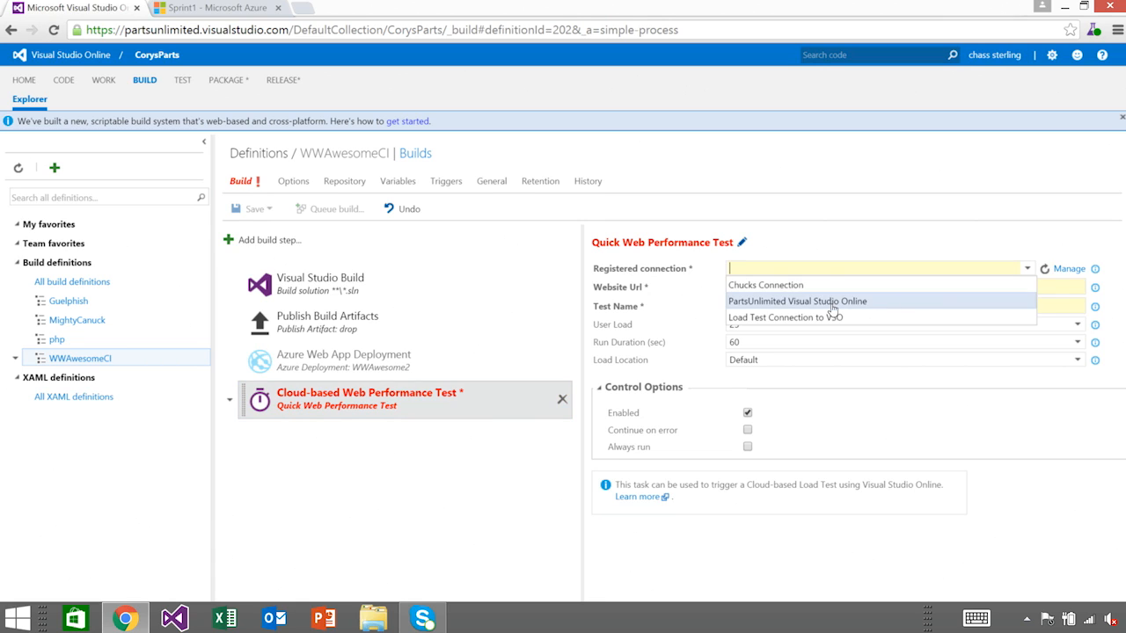
{"action": "left_click", "coordinate": [824, 299]}
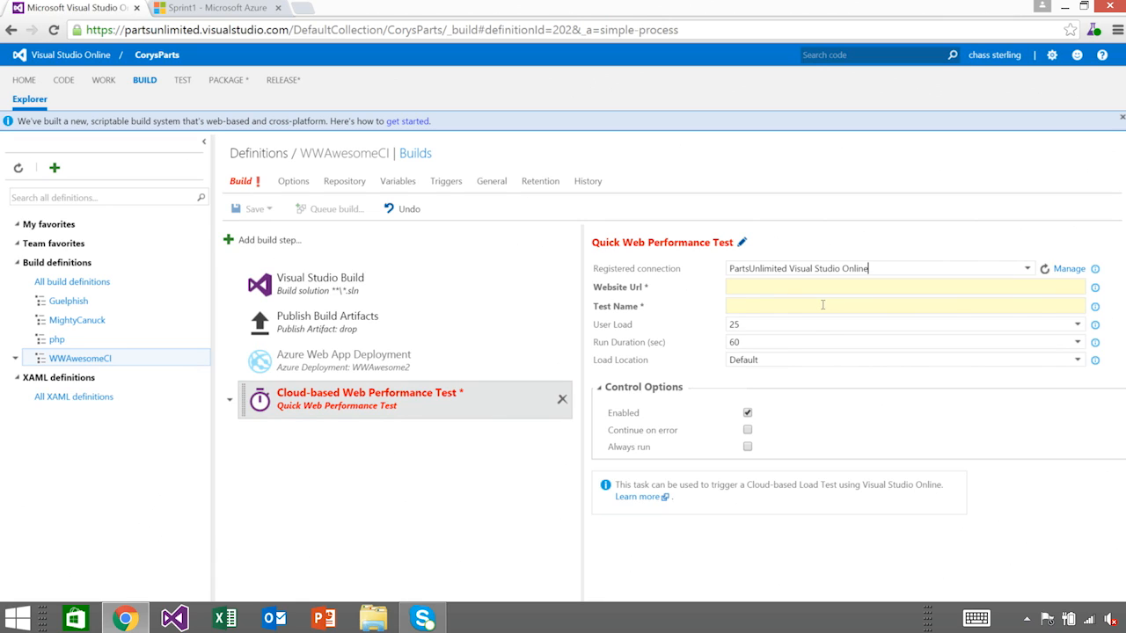
{"action": "left_click", "coordinate": [802, 292]}
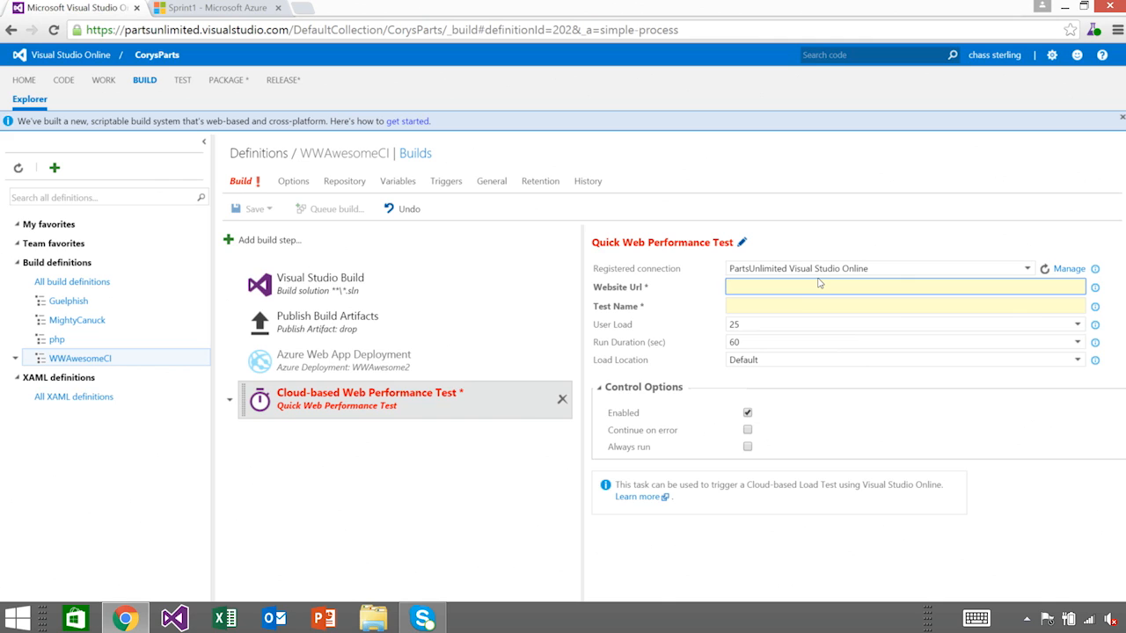
{"action": "left_click", "coordinate": [396, 365]}
{"action": "double_click", "coordinate": [818, 286]}
{"action": "key", "text": "ctrl+c"}
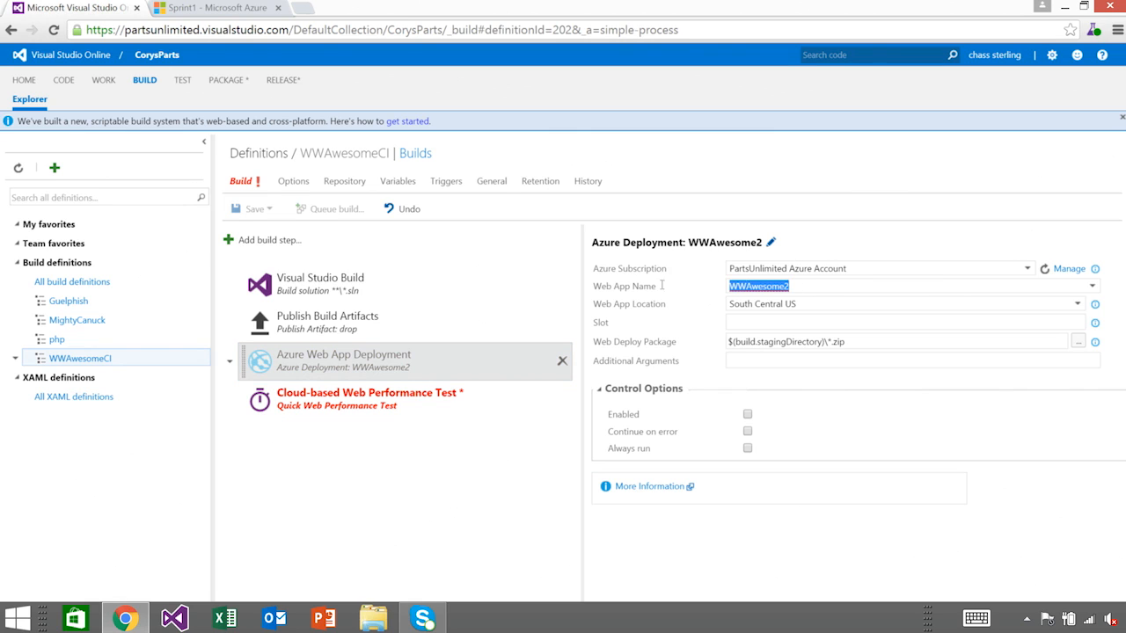
{"action": "left_click", "coordinate": [339, 394]}
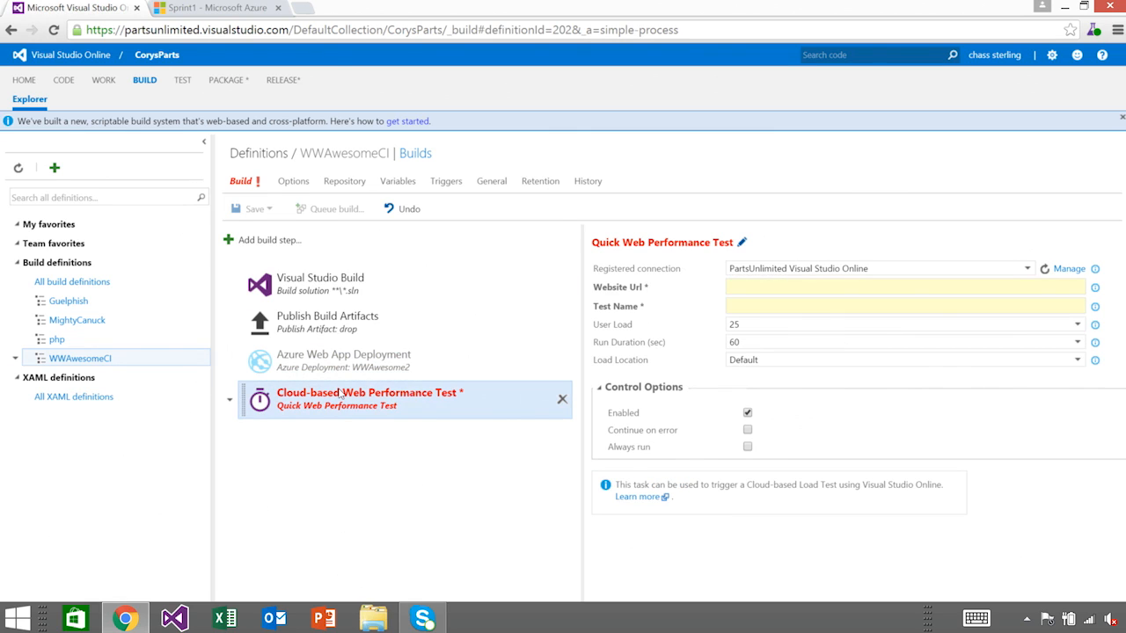
{"action": "left_click", "coordinate": [745, 290]}
{"action": "type", "text": "http://"}
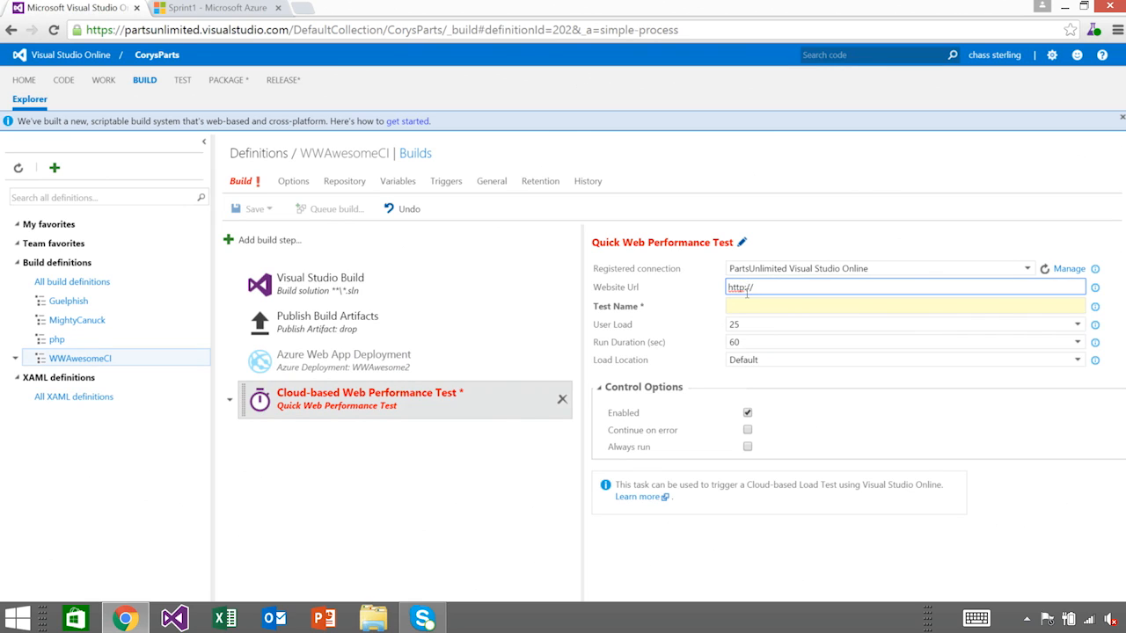
{"action": "key", "text": "ctrl+v"}
{"action": "type", "text": ".azurewebsites.net"}
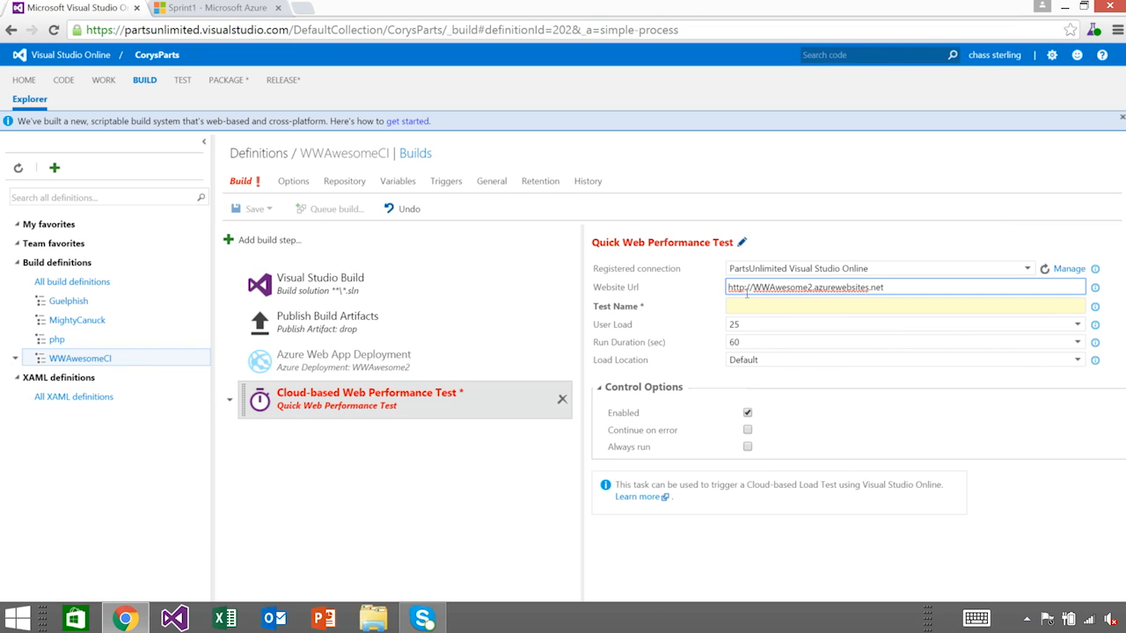
Name the web performance test Avail1 and save the WWAwesomeCI build definition.
{"action": "left_click", "coordinate": [761, 307]}
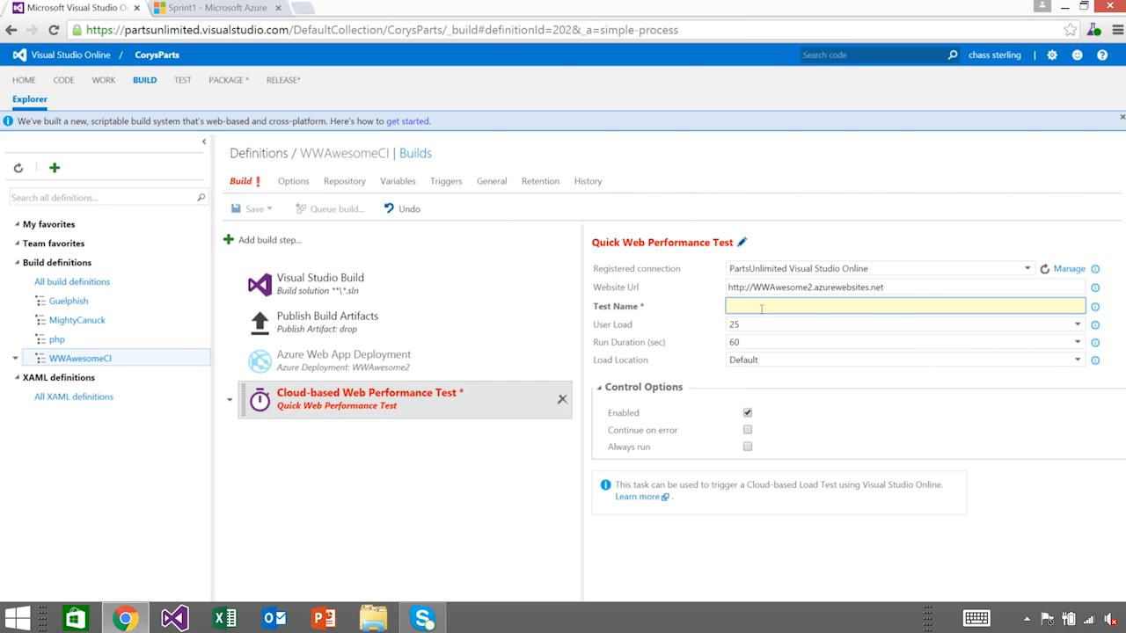
{"action": "type", "text": "Avail"}
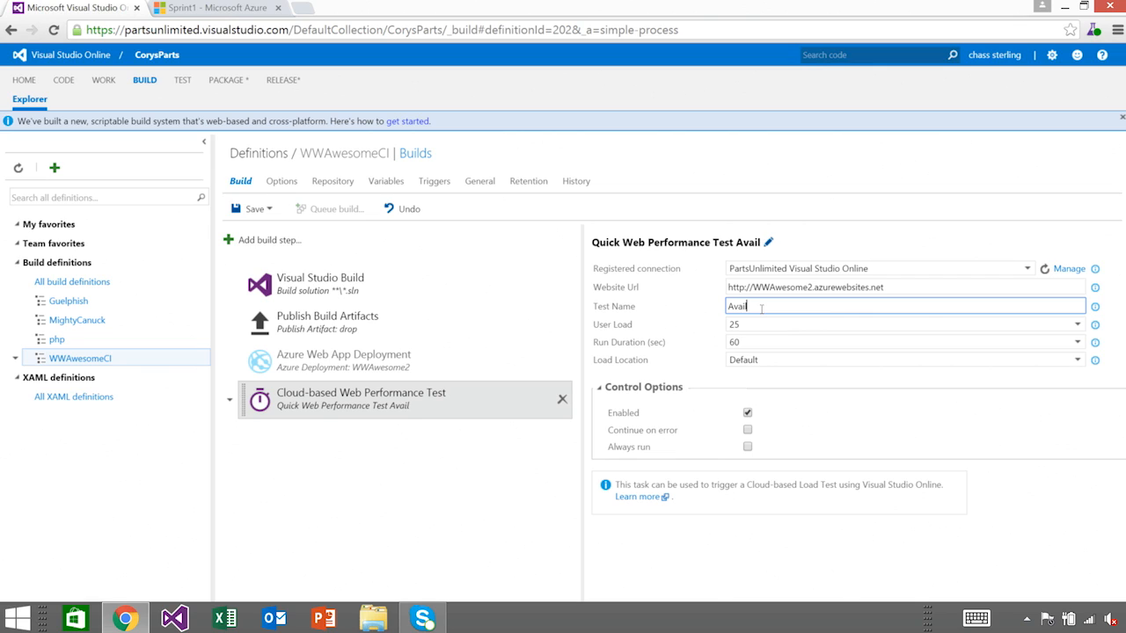
{"action": "type", "text": "1"}
{"action": "left_click", "coordinate": [754, 530]}
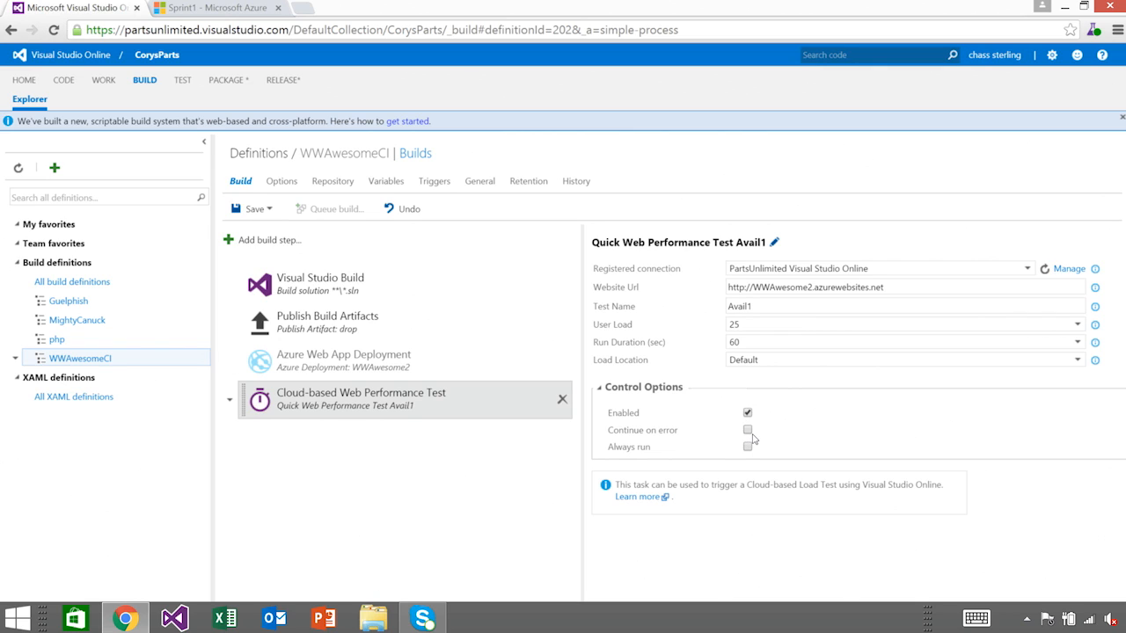
{"action": "left_click", "coordinate": [385, 481]}
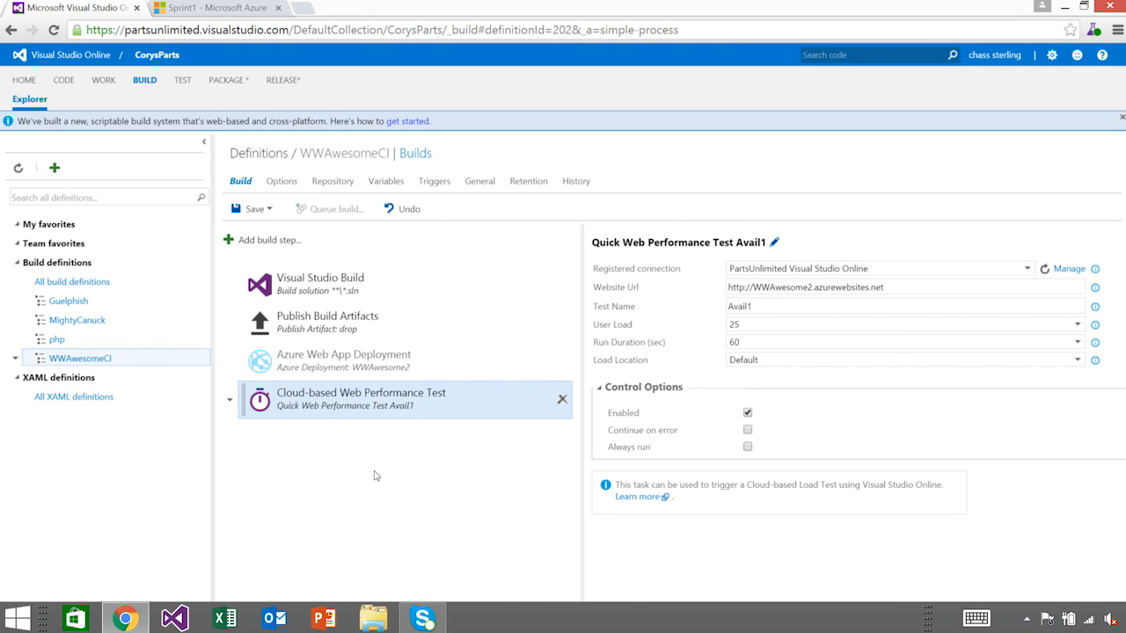
{"action": "left_click", "coordinate": [254, 210]}
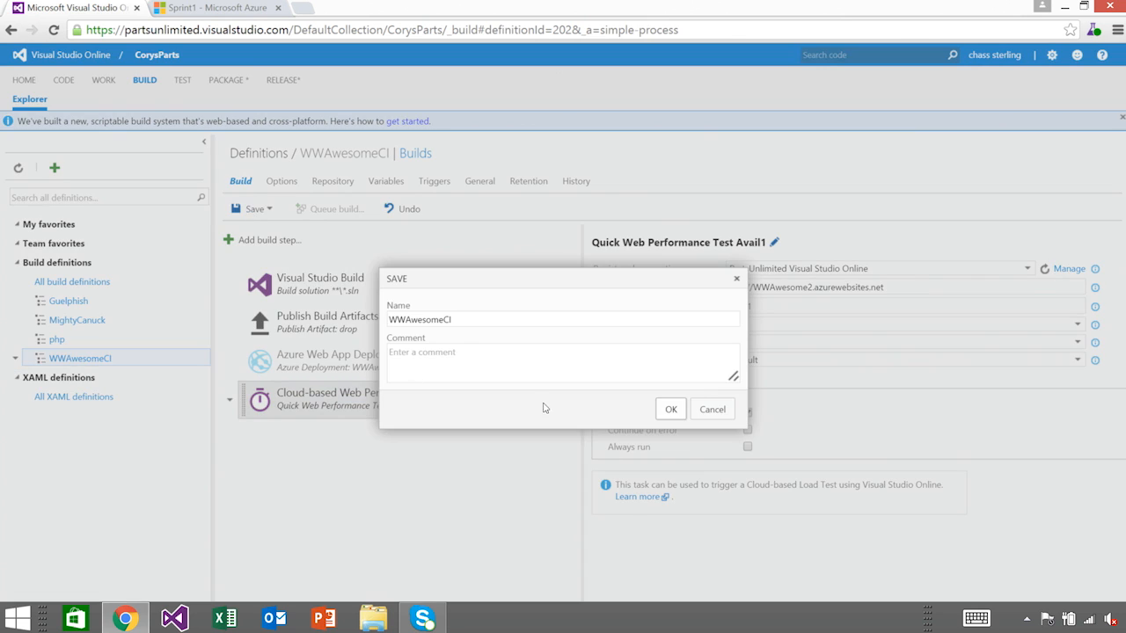
{"action": "left_click", "coordinate": [670, 410]}
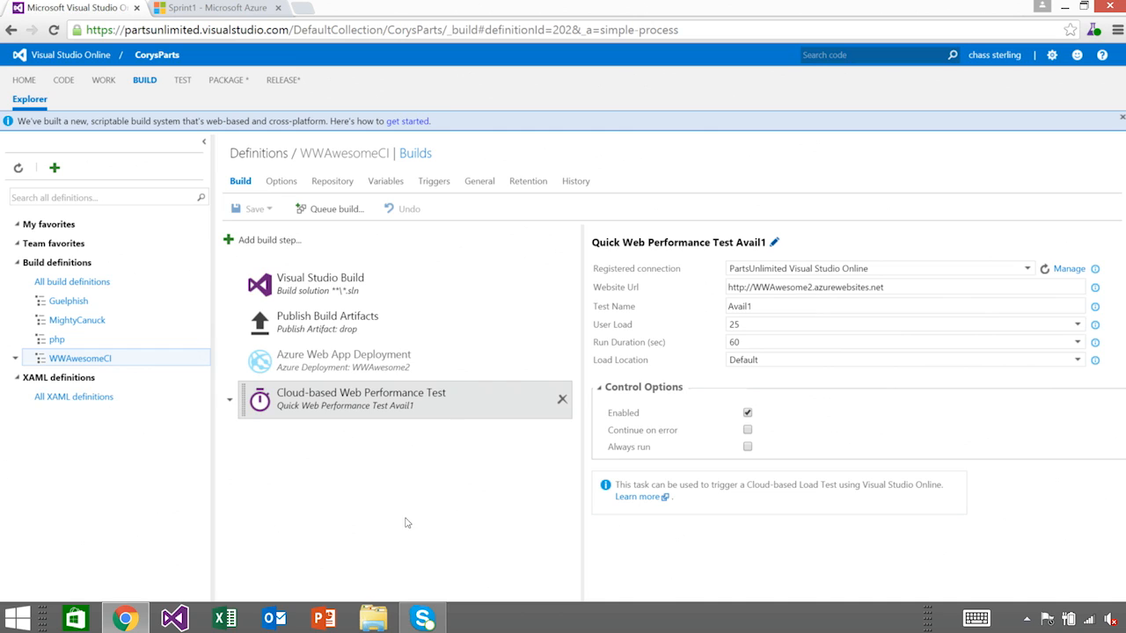
Open the Web Camps release definition for editing.
{"action": "left_click", "coordinate": [290, 83]}
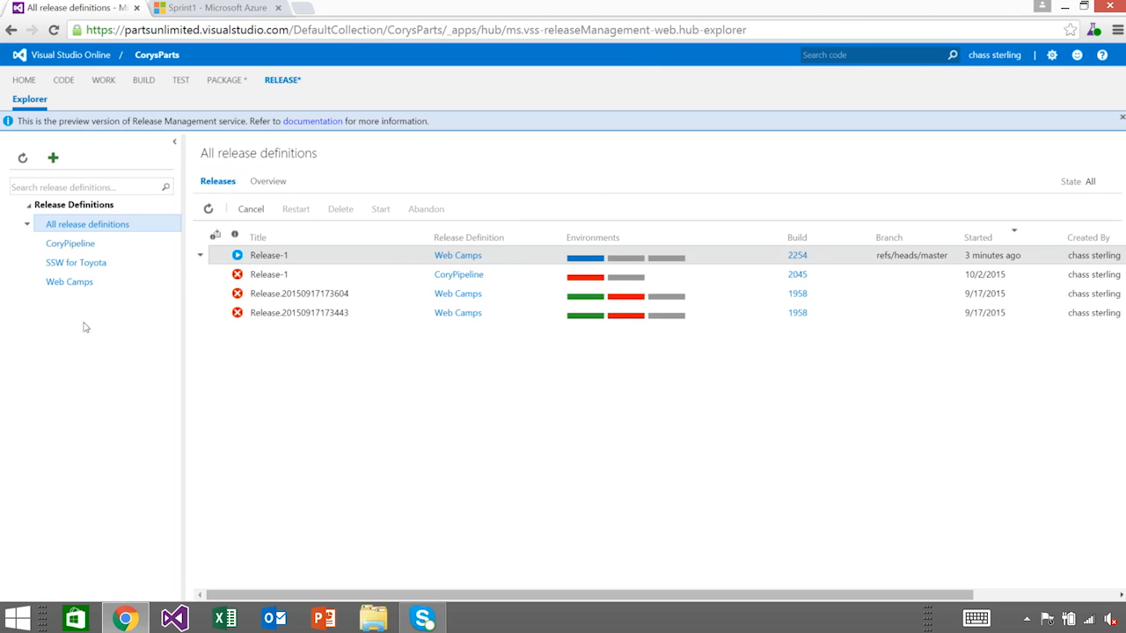
{"action": "left_click", "coordinate": [77, 283]}
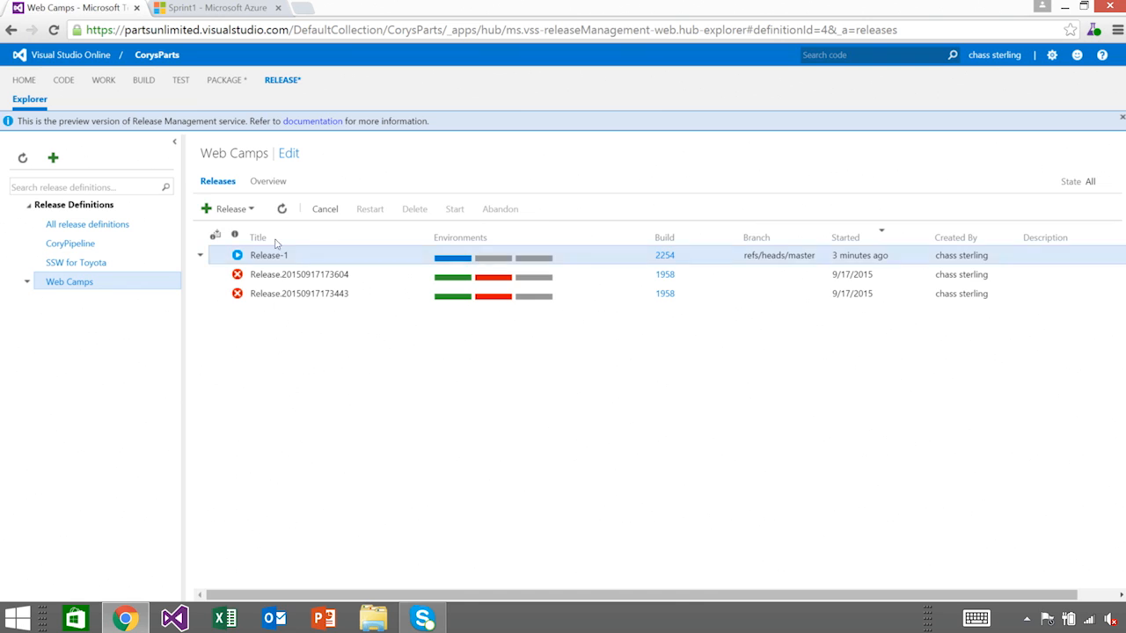
{"action": "left_click", "coordinate": [293, 155]}
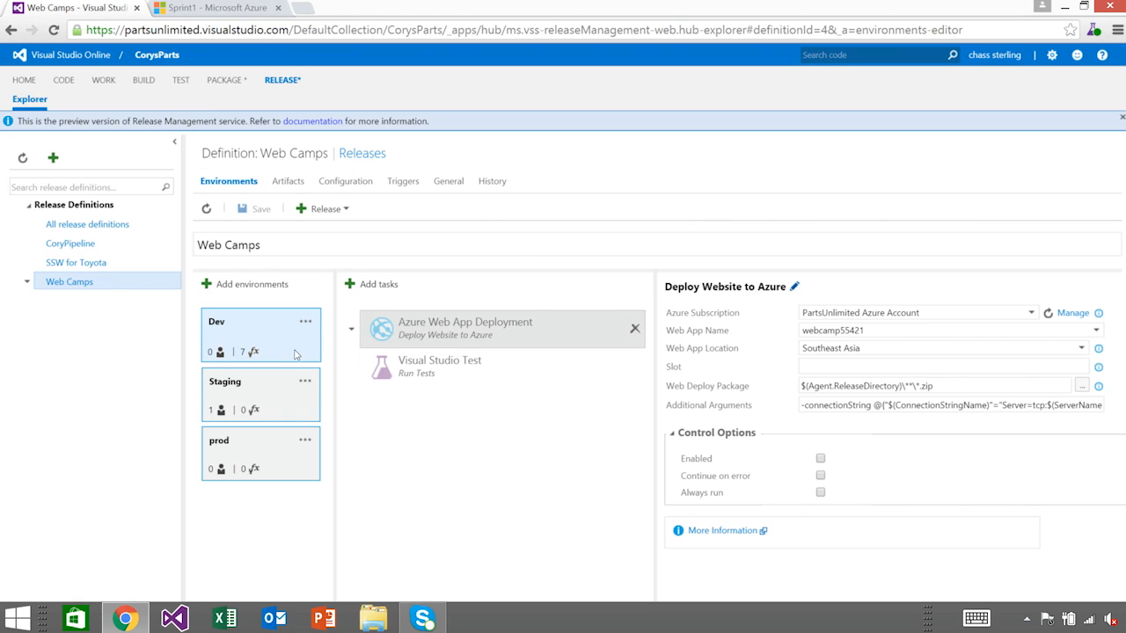
Add a Cloud-based Load Test task to the Staging environment of the Web Camps release definition.
{"action": "left_click", "coordinate": [293, 412]}
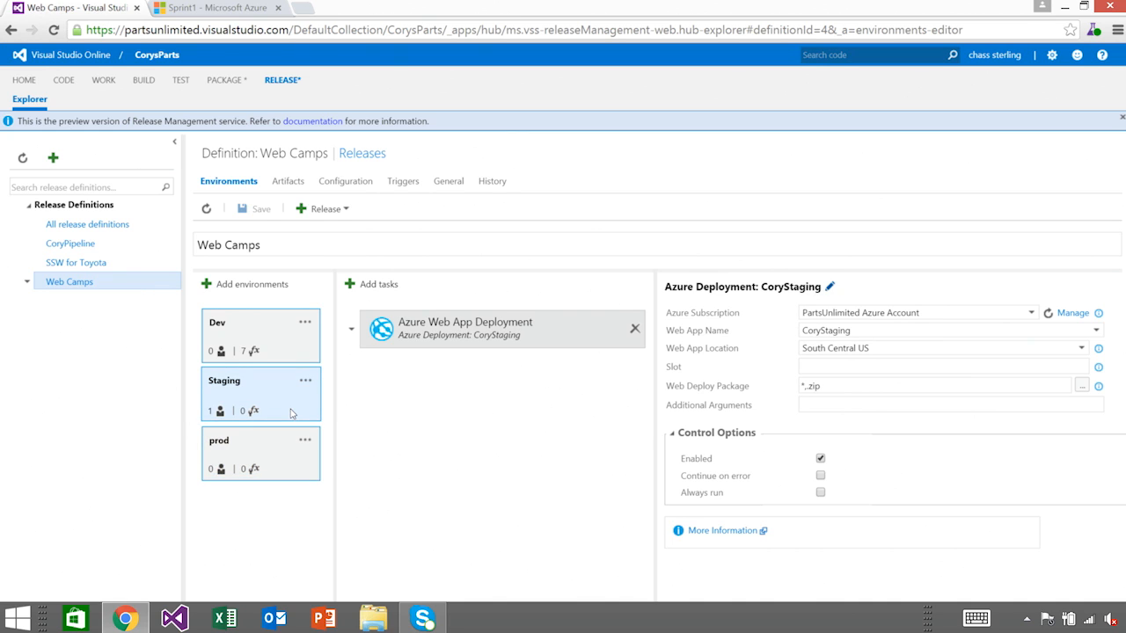
{"action": "left_click", "coordinate": [379, 288]}
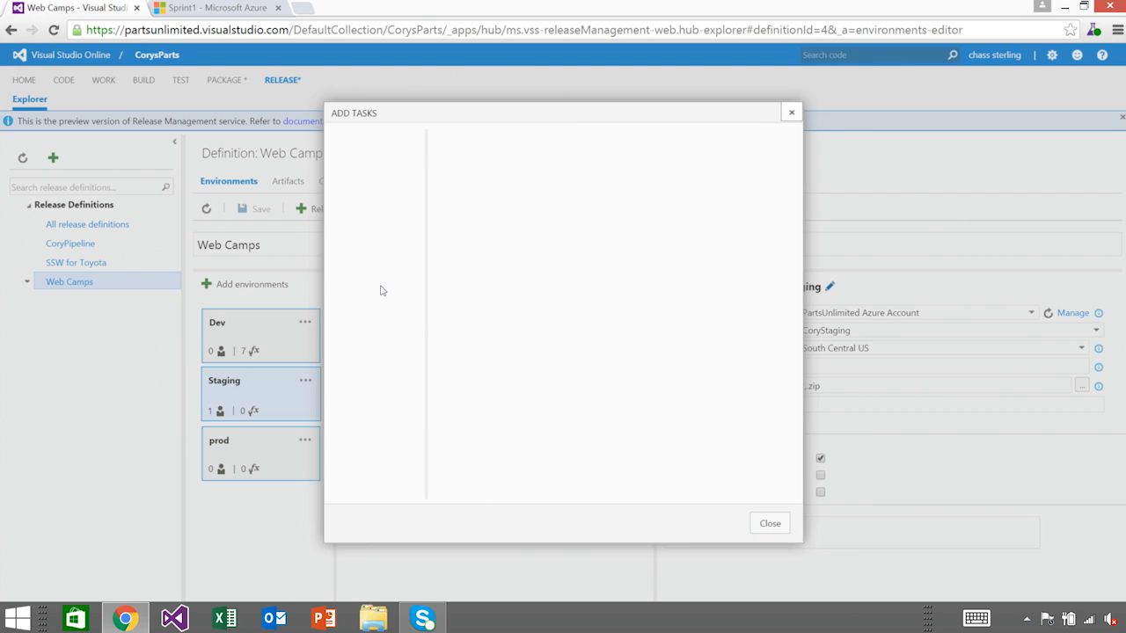
{"action": "left_click", "coordinate": [365, 203]}
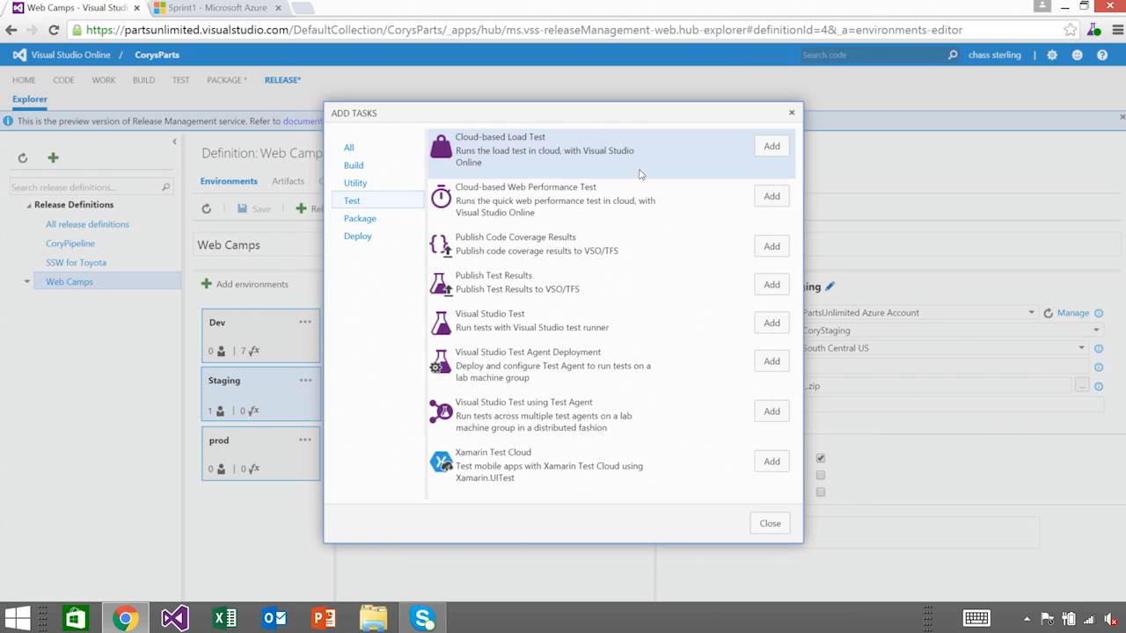
{"action": "left_click", "coordinate": [771, 147]}
{"action": "left_click", "coordinate": [769, 525]}
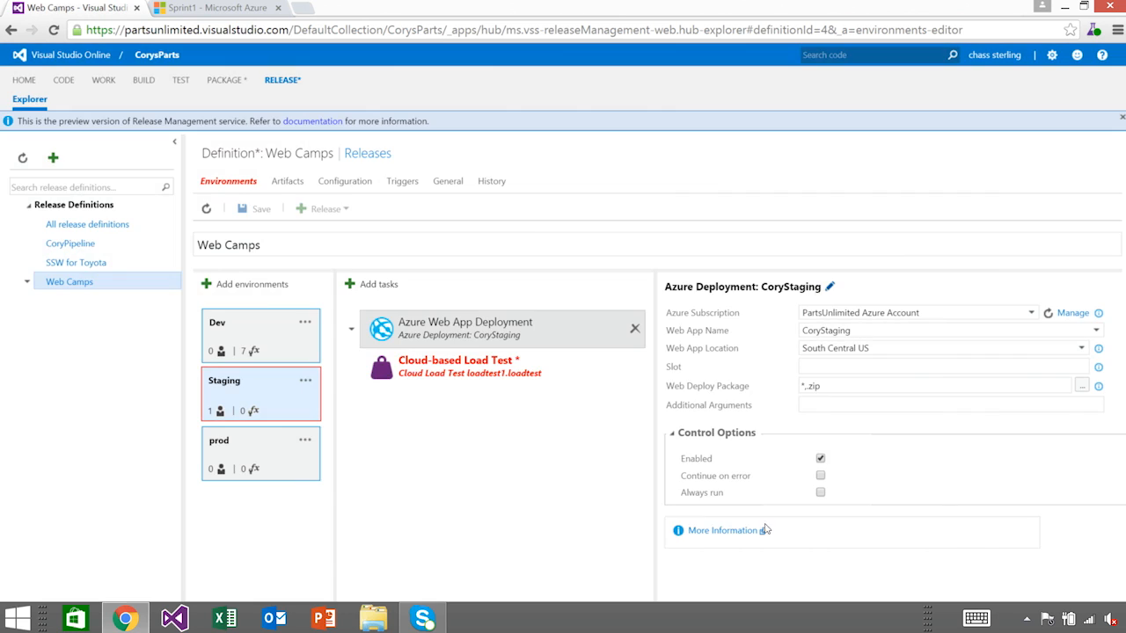
Set the Cloud-based Load Test task's registered connection to PartsUnlimited Visual Studio Online.
{"action": "left_click", "coordinate": [387, 380]}
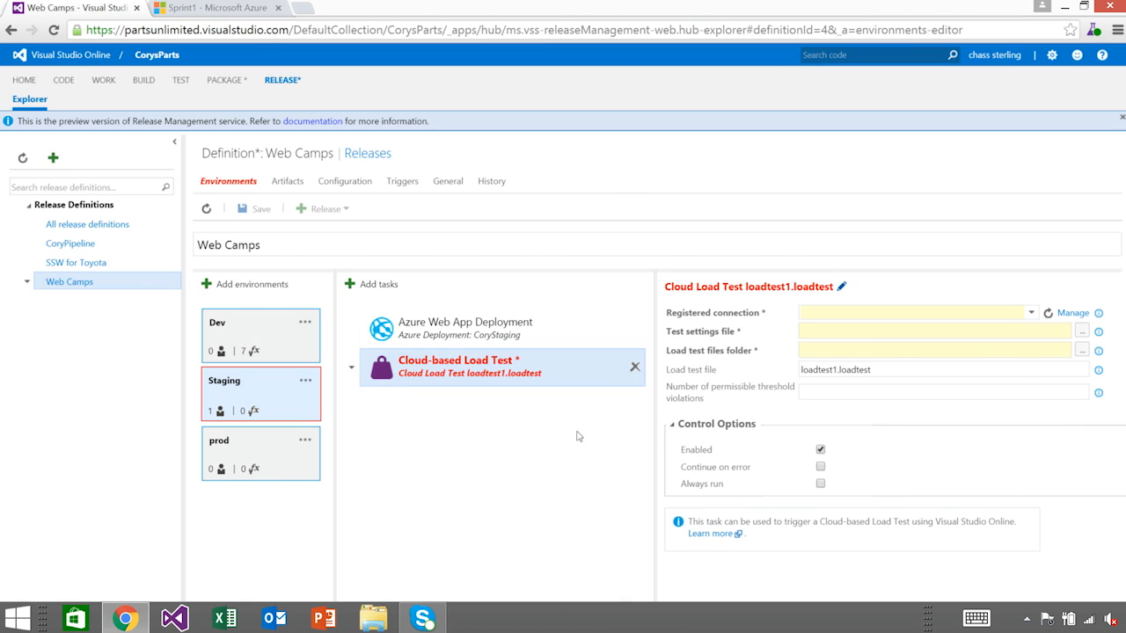
{"action": "left_click", "coordinate": [1030, 314]}
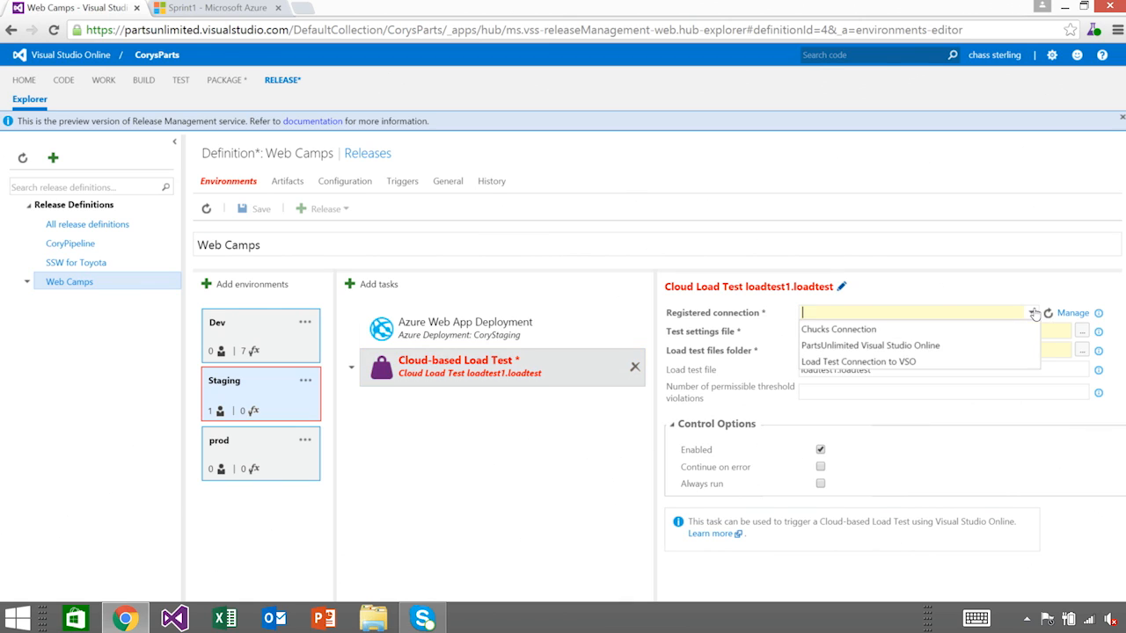
{"action": "left_click", "coordinate": [890, 347]}
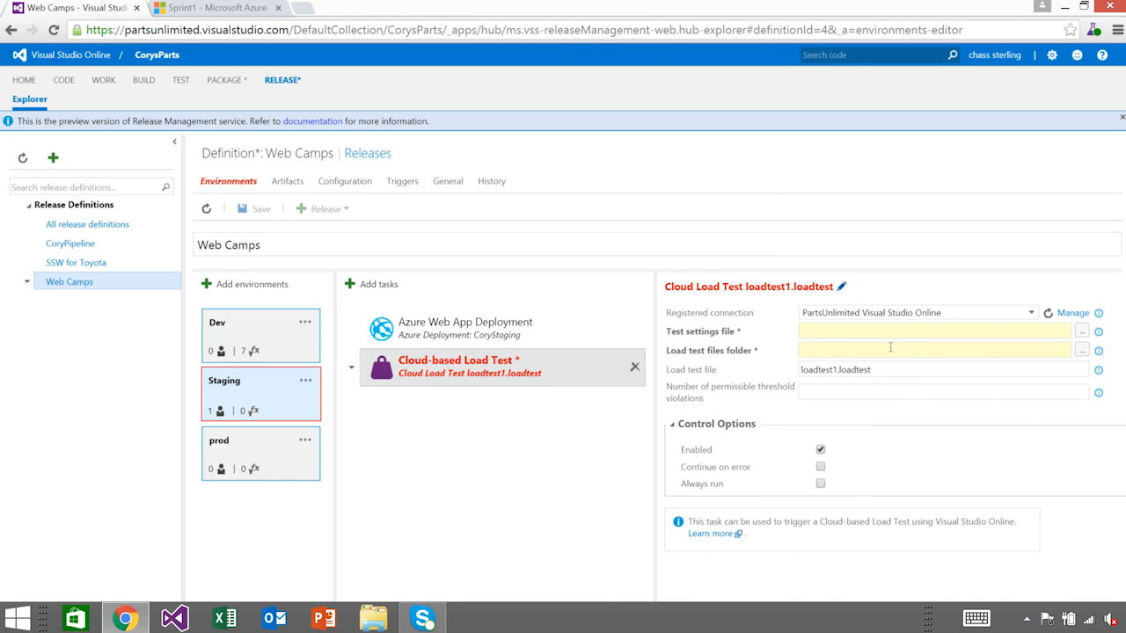
Choose the load test task's test settings file from the PartsUnlimited-aspnet45 folder in the WWAwesomeCI build's drop artifact.
{"action": "left_click", "coordinate": [1082, 332]}
{"action": "left_click", "coordinate": [384, 213]}
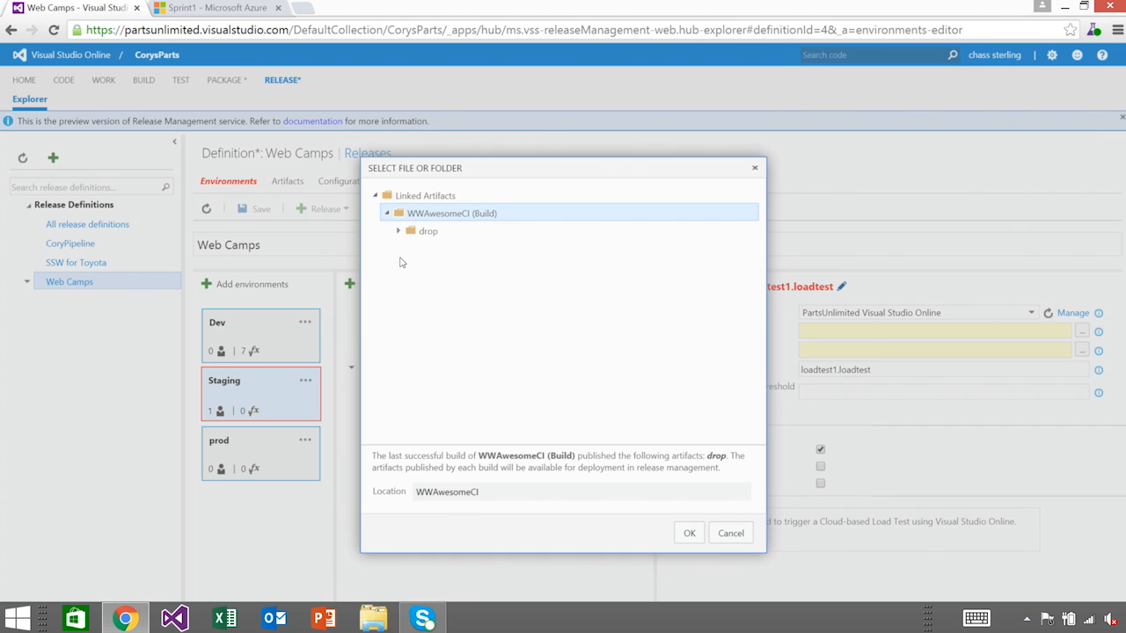
{"action": "left_click", "coordinate": [396, 233]}
{"action": "left_click", "coordinate": [411, 250]}
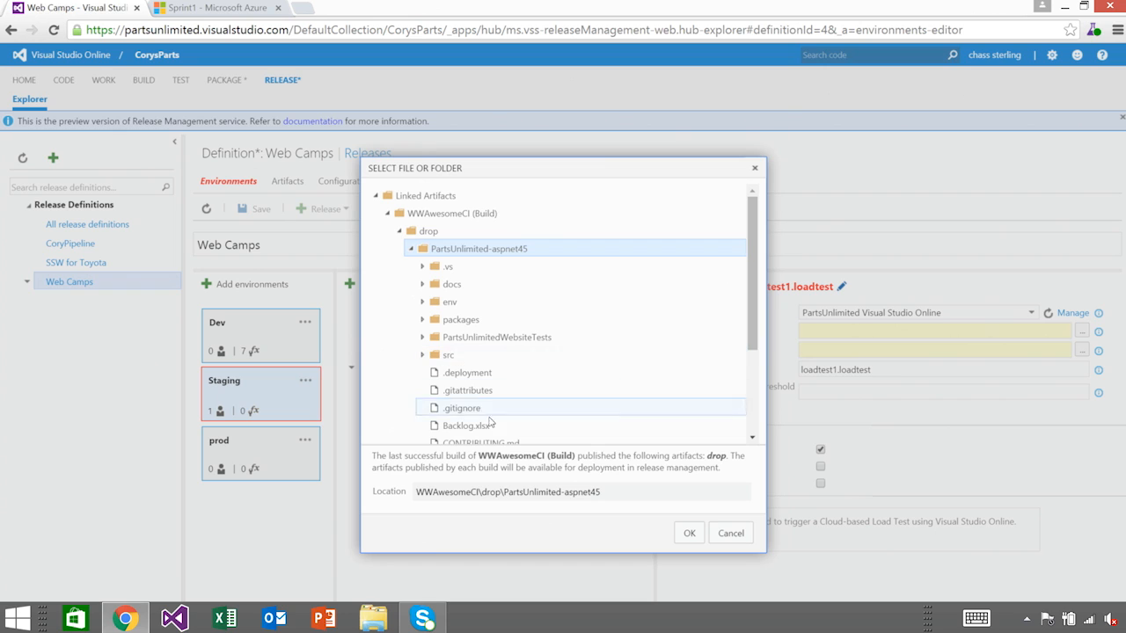
{"action": "left_click_drag", "start_coordinate": [750, 268], "coordinate": [750, 356]}
{"action": "left_click", "coordinate": [490, 358]}
{"action": "left_click", "coordinate": [688, 533]}
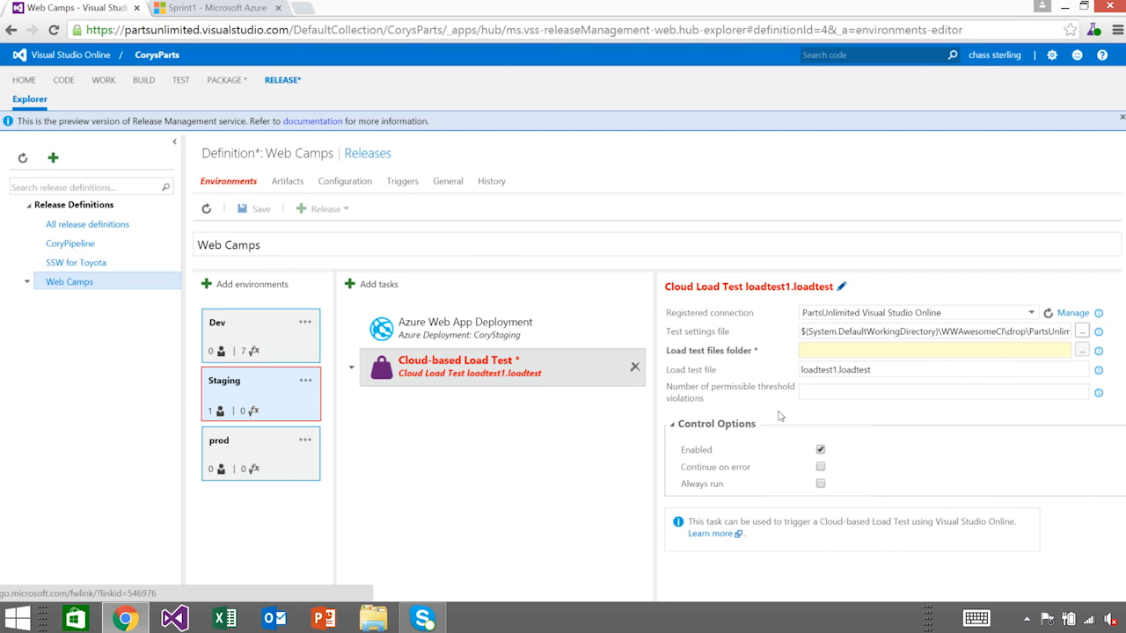
Set the load test files folder to PartsUnlimitedWebsiteTests, inside drop\PartsUnlimited-aspnet45 of the WWAwesomeCI linked artifacts.
{"action": "left_click", "coordinate": [863, 350]}
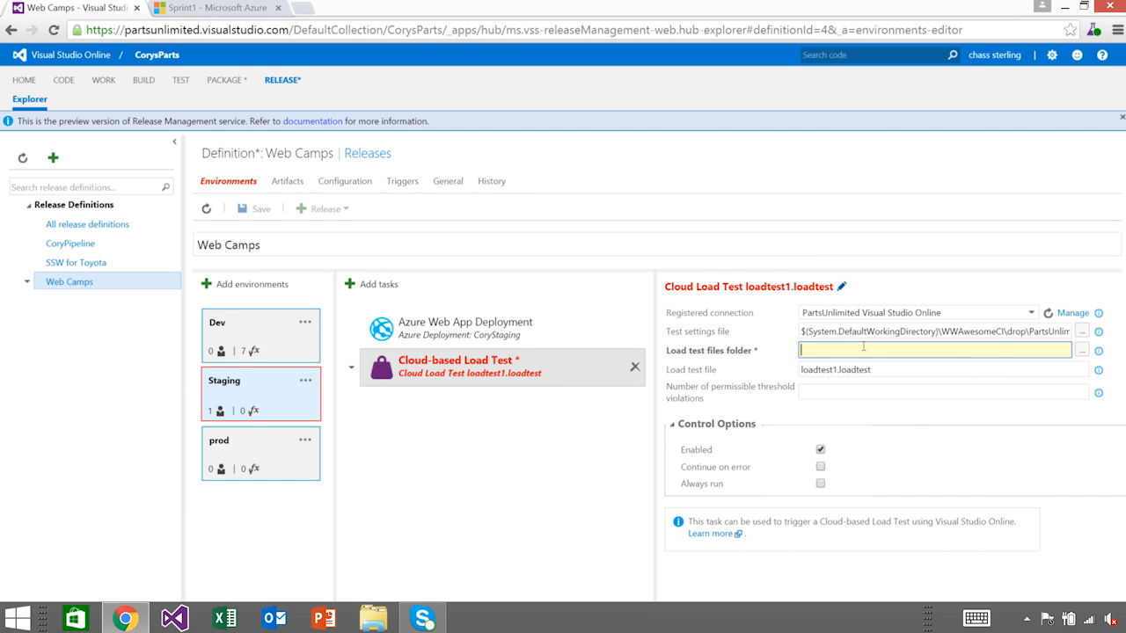
{"action": "left_click", "coordinate": [1081, 351]}
{"action": "left_click", "coordinate": [386, 215]}
{"action": "left_click", "coordinate": [398, 233]}
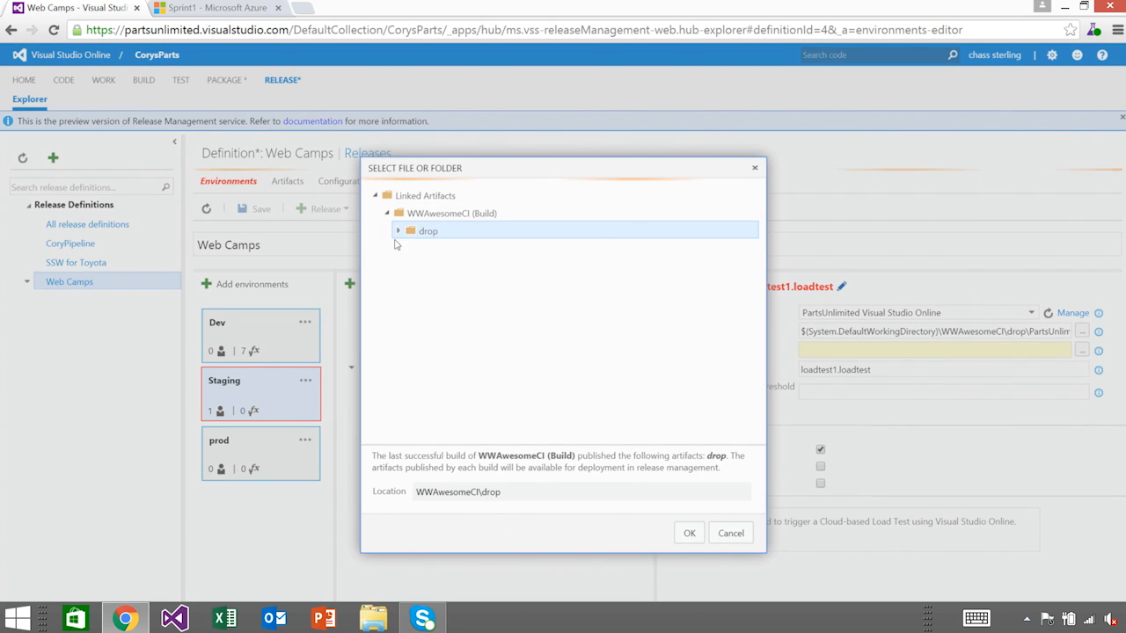
{"action": "left_click", "coordinate": [397, 233]}
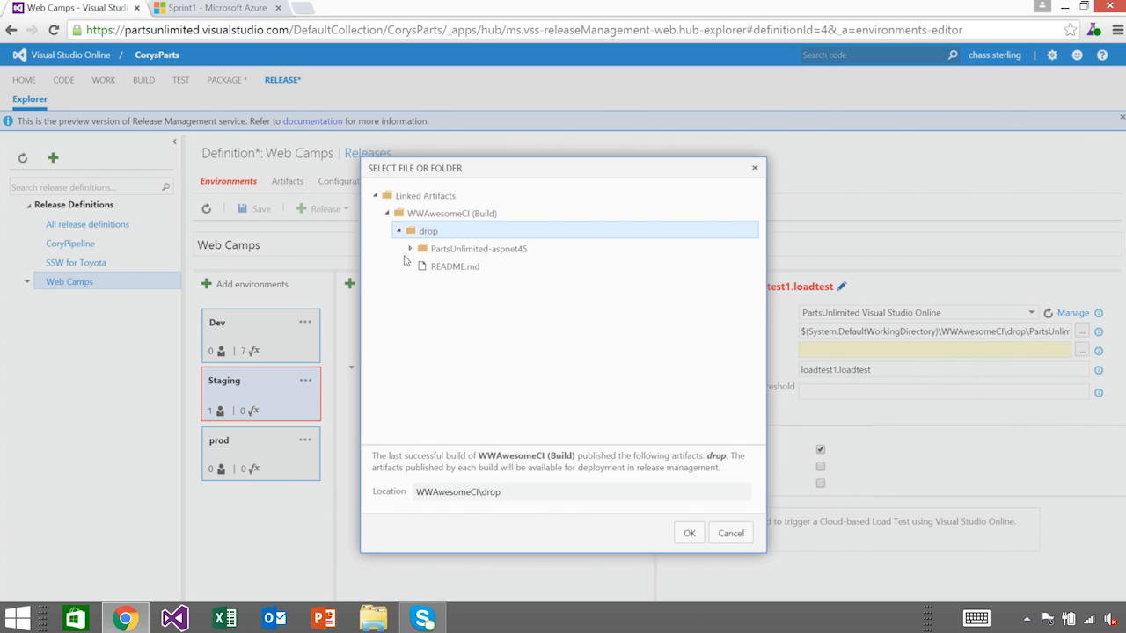
{"action": "left_click", "coordinate": [410, 250]}
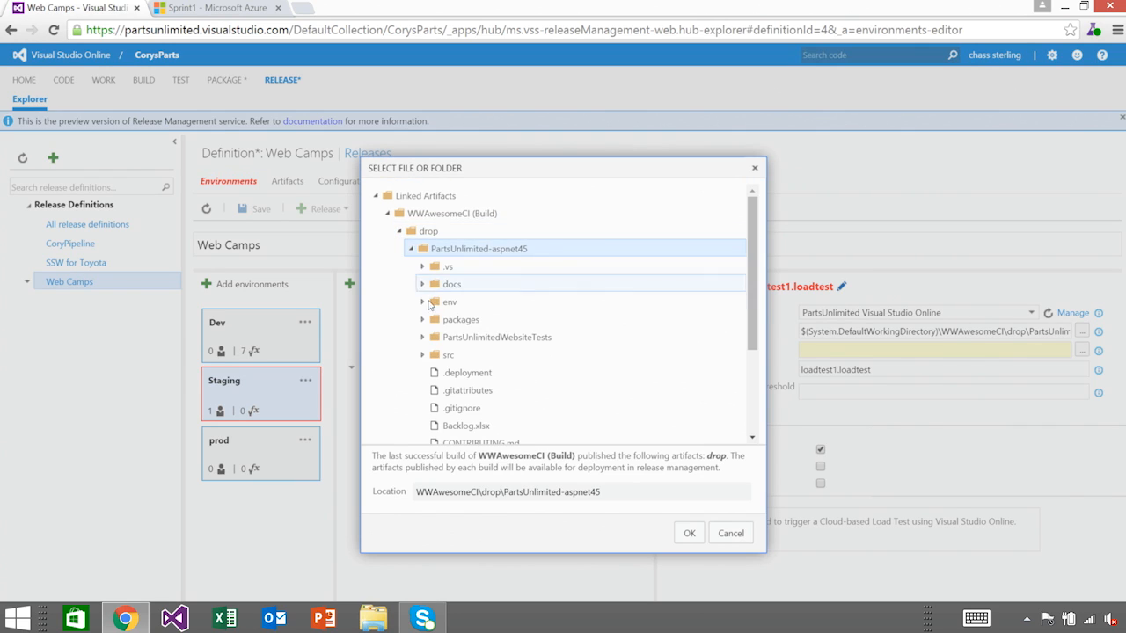
{"action": "left_click", "coordinate": [515, 339]}
{"action": "left_click", "coordinate": [688, 534]}
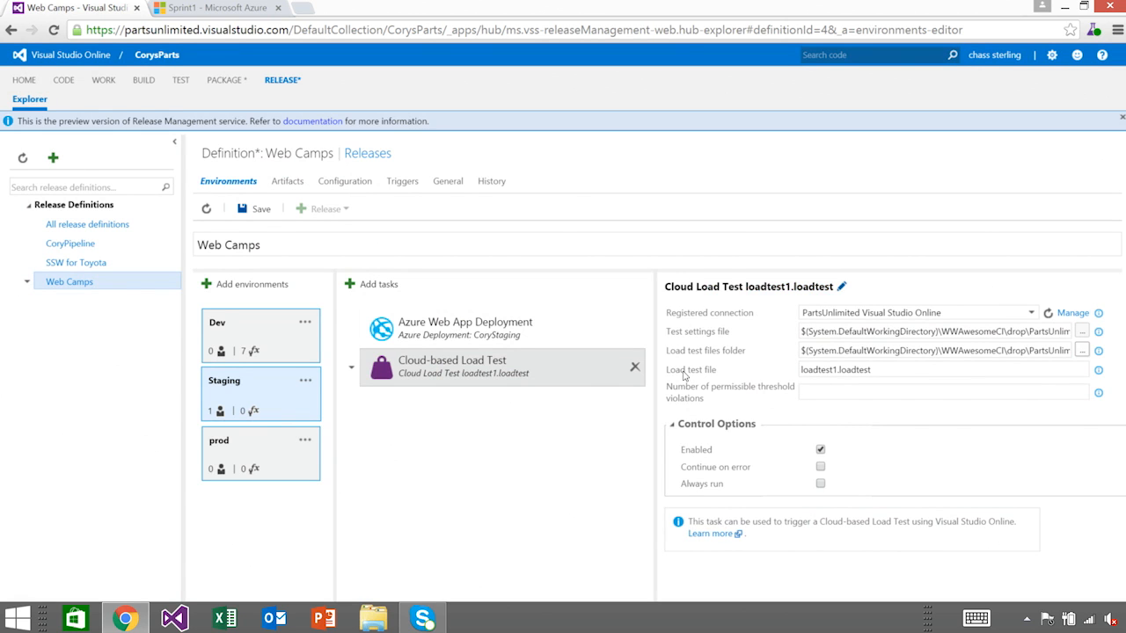
Set the load test file of the Staging load test task to homepage.loadtest.
{"action": "double_click", "coordinate": [835, 370]}
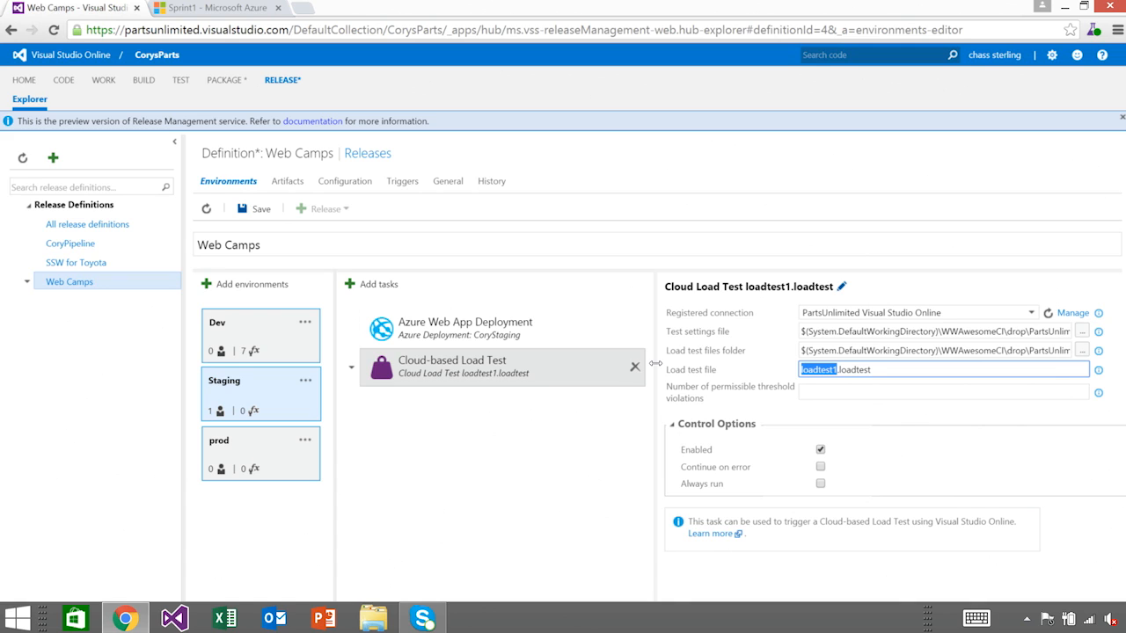
{"action": "type", "text": "homepage"}
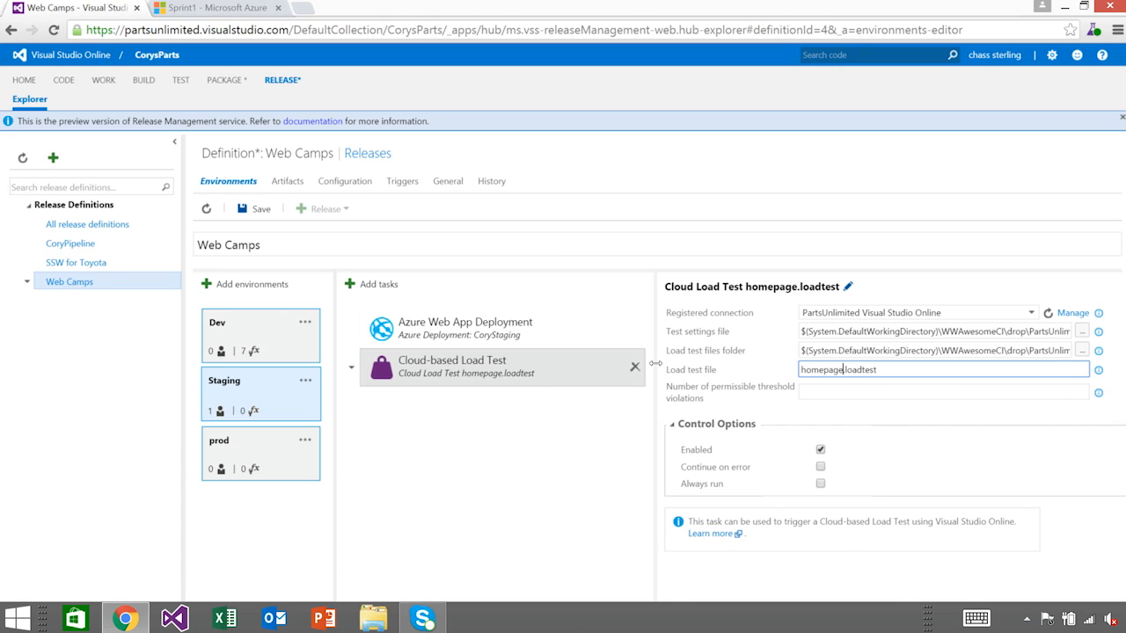
{"action": "left_click", "coordinate": [527, 438]}
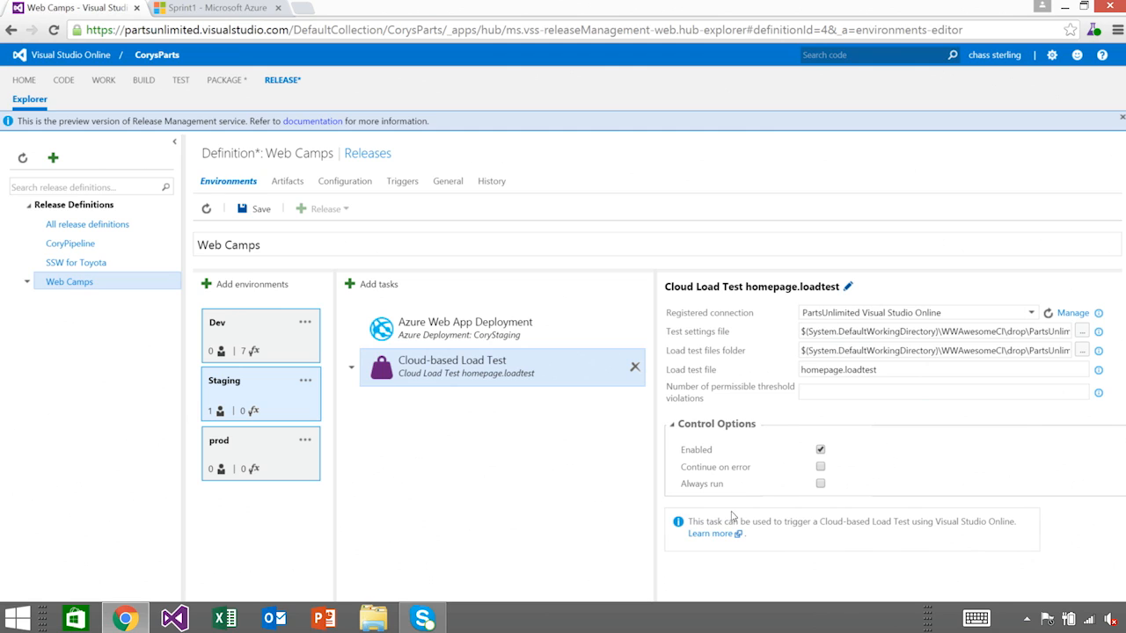
Enable Continue on error for the load test task and save the Web Camps release definition.
{"action": "left_click", "coordinate": [820, 466]}
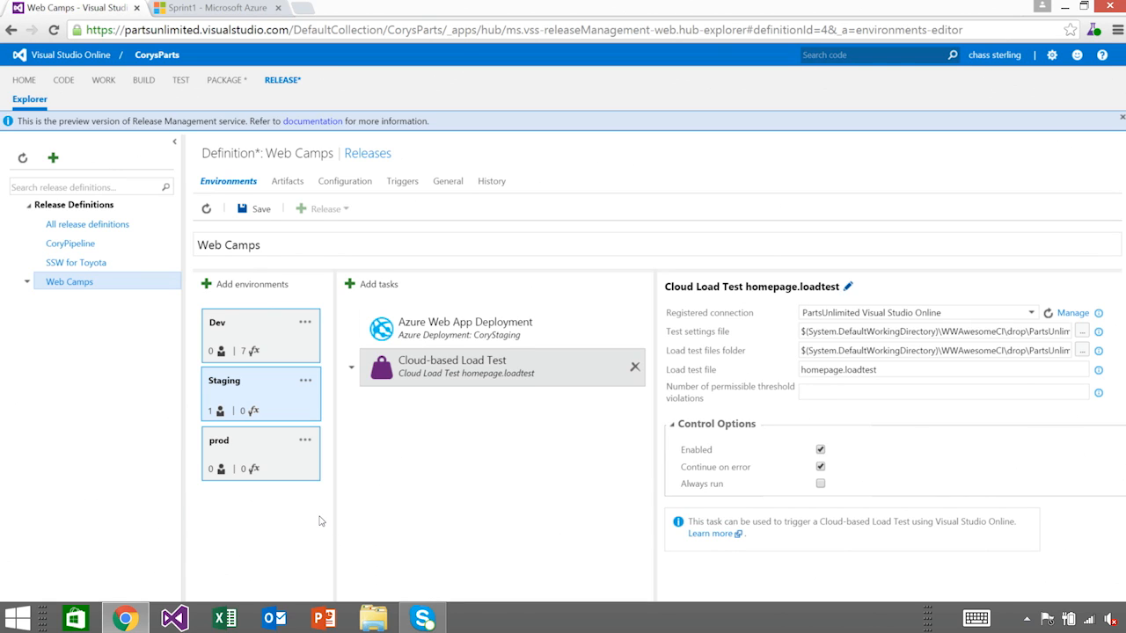
{"action": "left_click", "coordinate": [256, 208]}
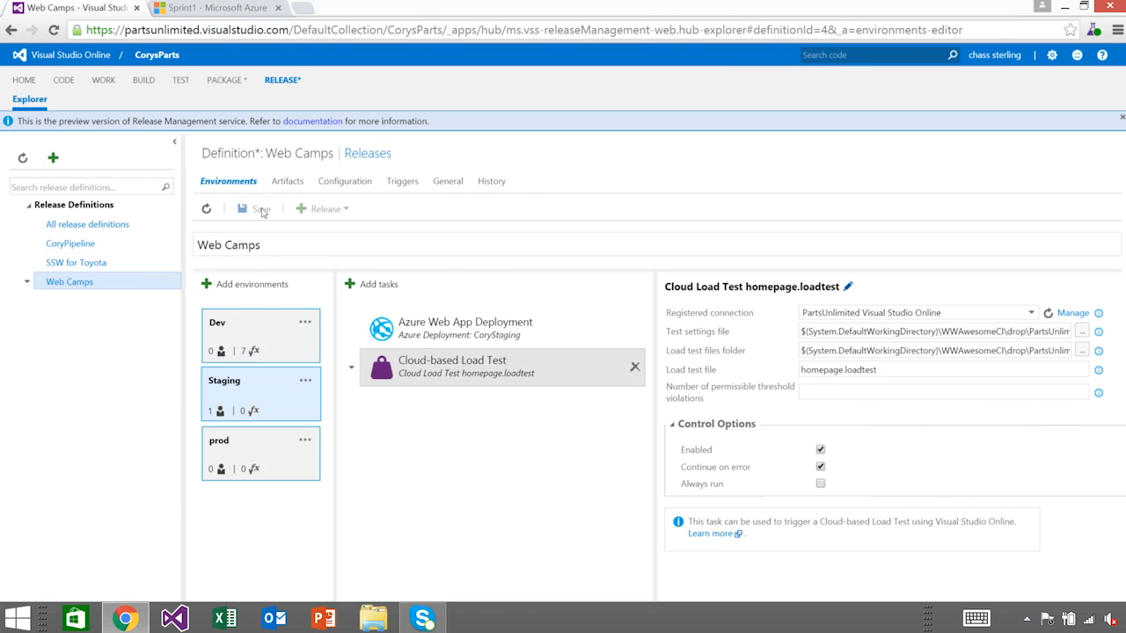